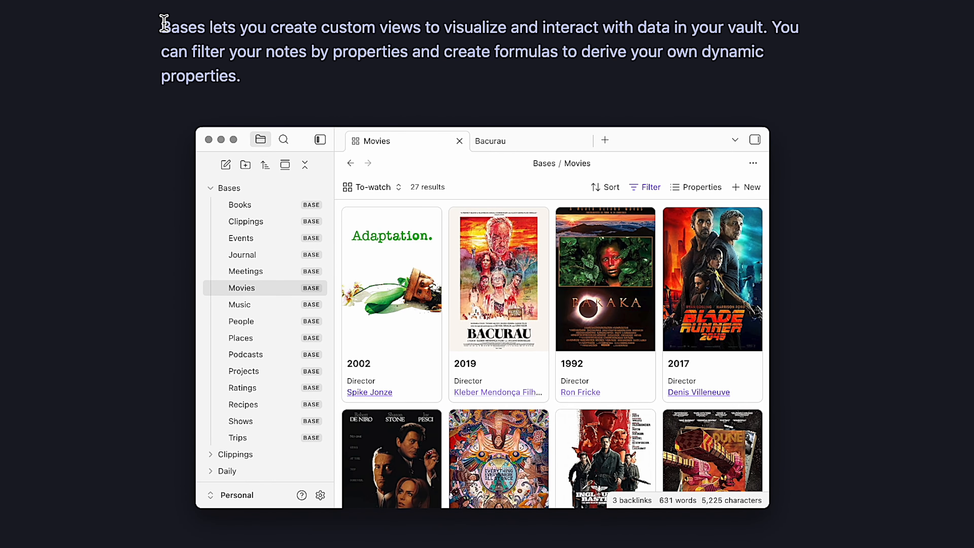
Read the release notes on Bases, including custom views, YAML properties and the .base file format.
{"action": "left_click_drag", "start_coordinate": [337, 59], "coordinate": [392, 58]}
{"action": "left_click_drag", "start_coordinate": [271, 23], "coordinate": [700, 33]}
{"action": "scroll", "coordinate": [487, 274], "scroll_direction": "down", "scroll_amount": 6}
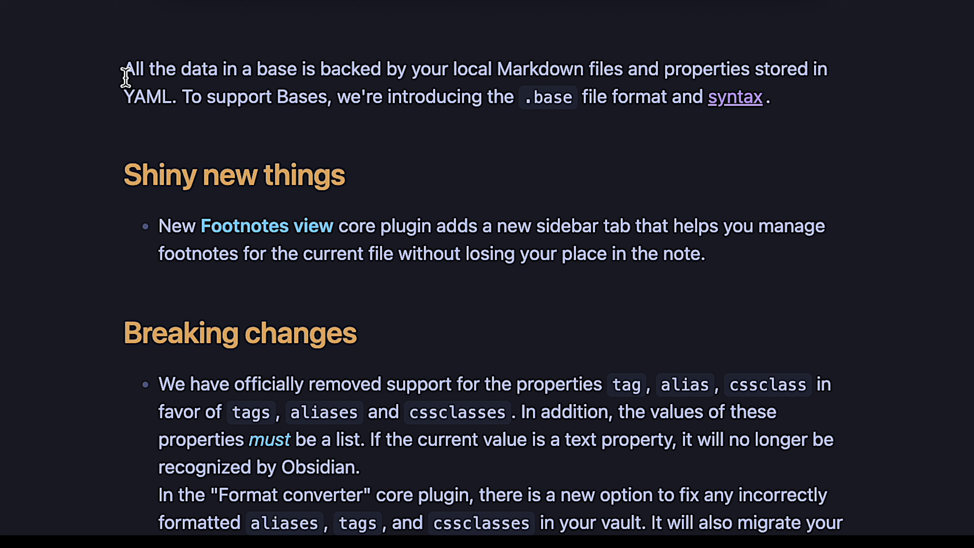
{"action": "left_click_drag", "start_coordinate": [123, 88], "coordinate": [183, 99]}
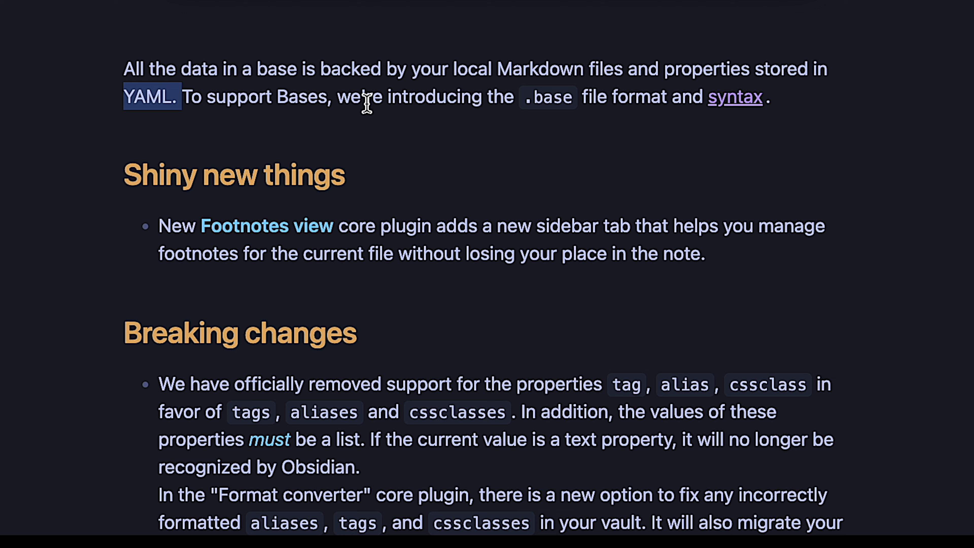
{"action": "left_click", "coordinate": [524, 98]}
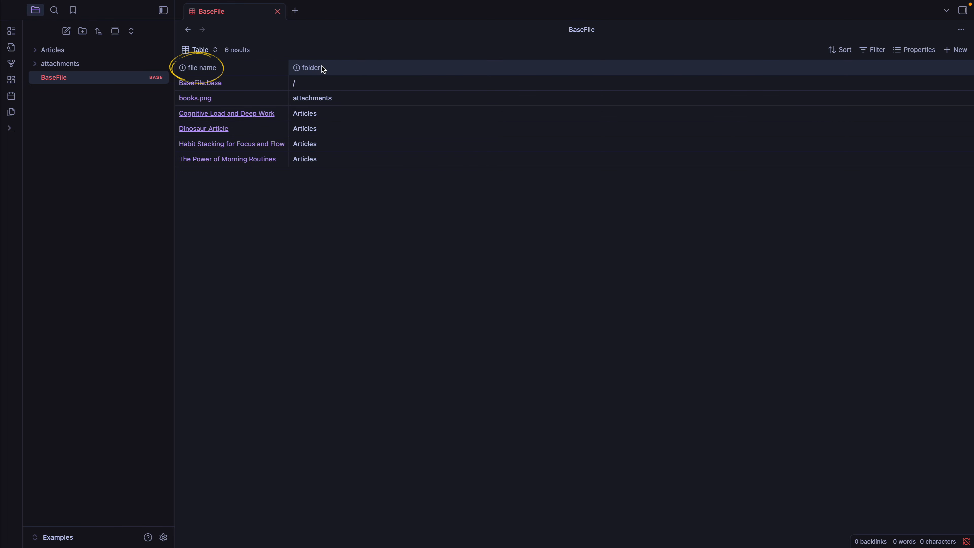
{"action": "left_click", "coordinate": [867, 51]}
{"action": "left_click", "coordinate": [866, 51]}
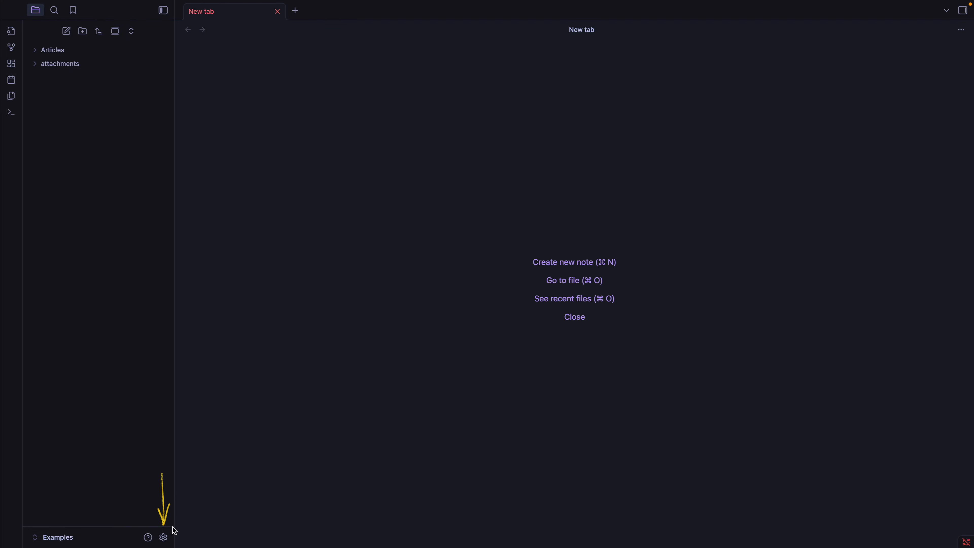
Enable the Bases core plugin in the settings.
{"action": "left_click", "coordinate": [165, 537]}
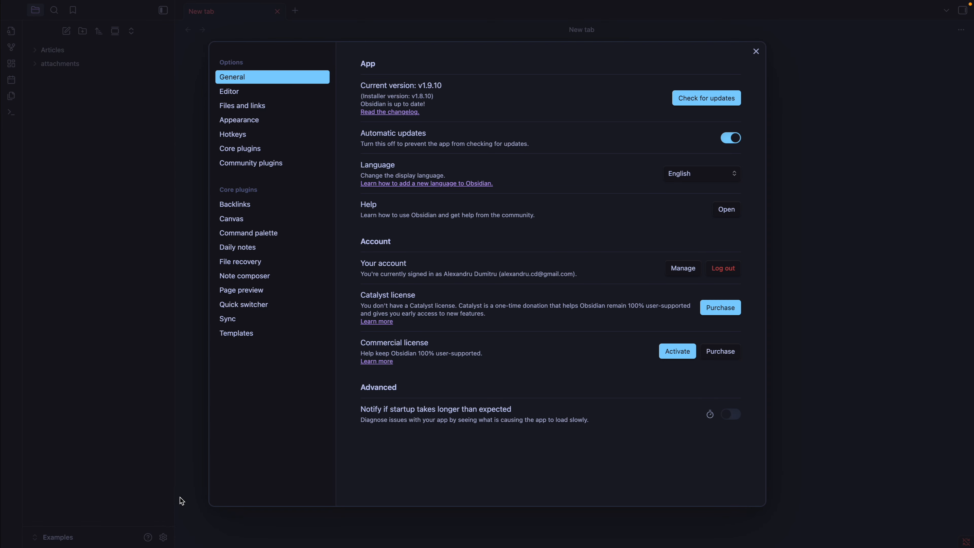
{"action": "left_click", "coordinate": [264, 148]}
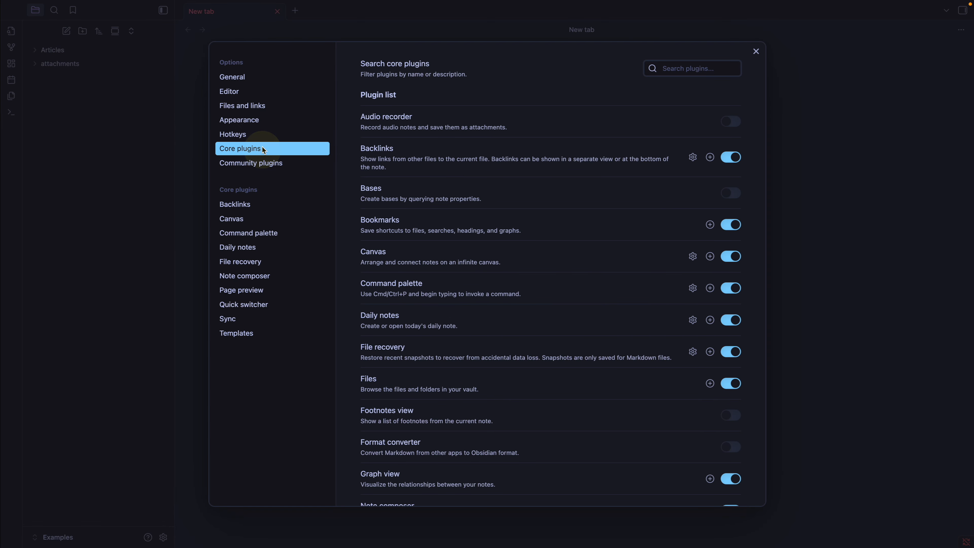
{"action": "left_click", "coordinate": [680, 68]}
{"action": "type", "text": "base"}
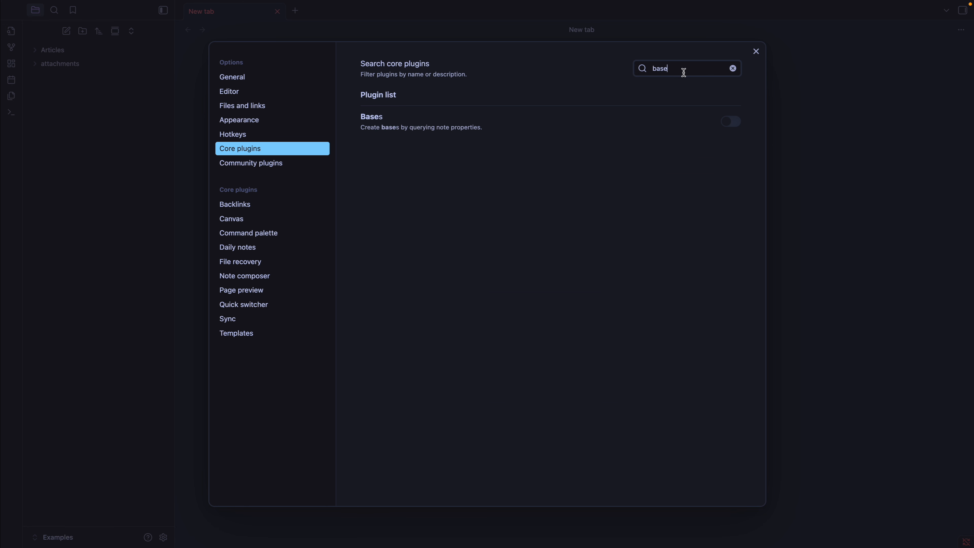
{"action": "left_click", "coordinate": [731, 122]}
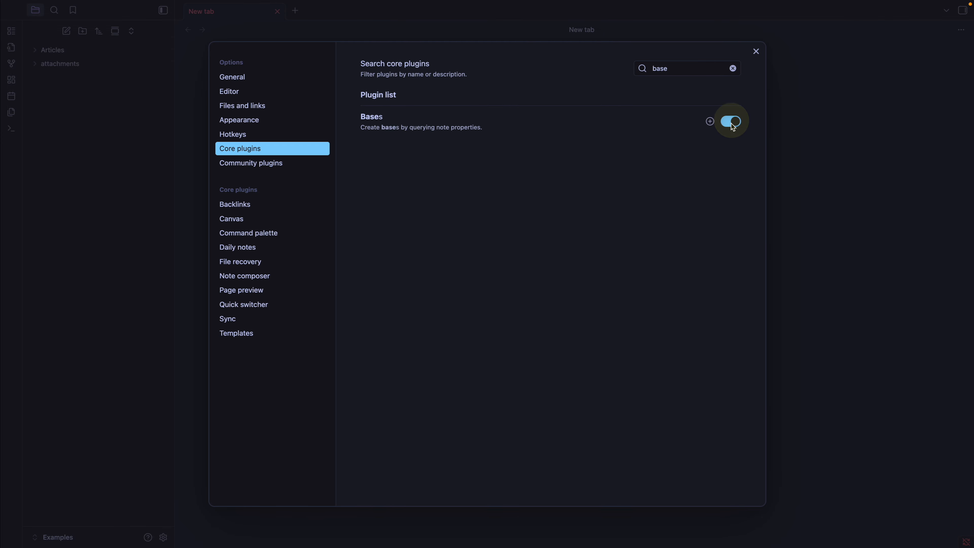
{"action": "left_click", "coordinate": [756, 52]}
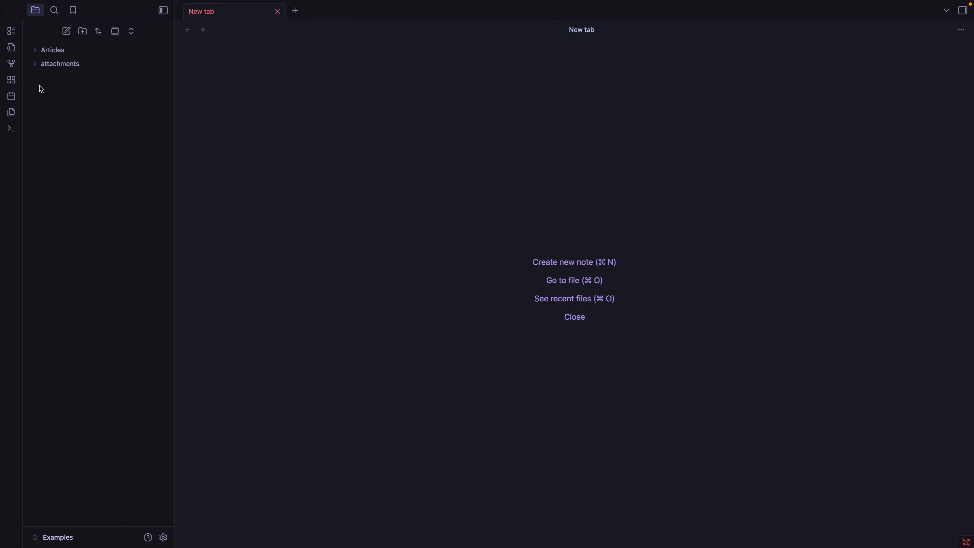
Create a new base in the vault and name it Test File.
{"action": "left_click", "coordinate": [11, 31]}
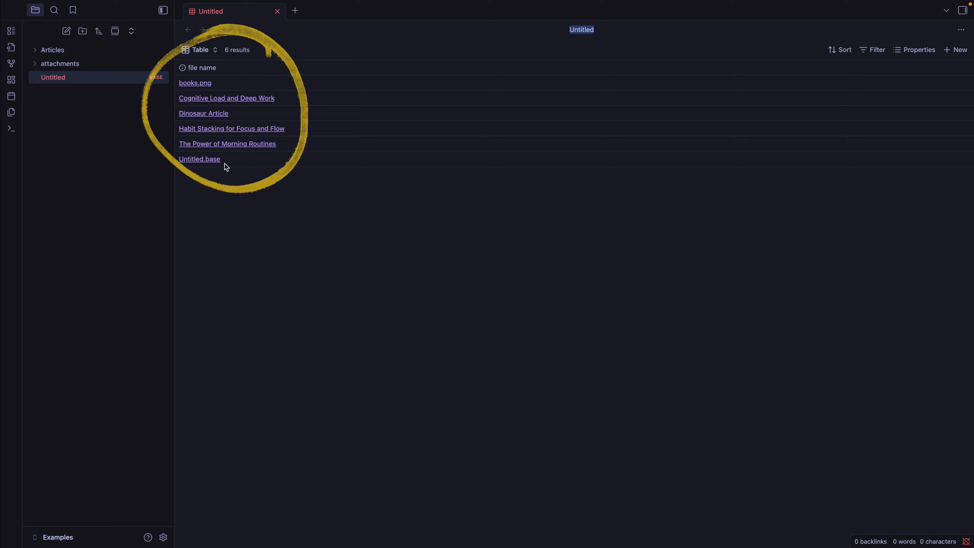
{"action": "type", "text": "Test File"}
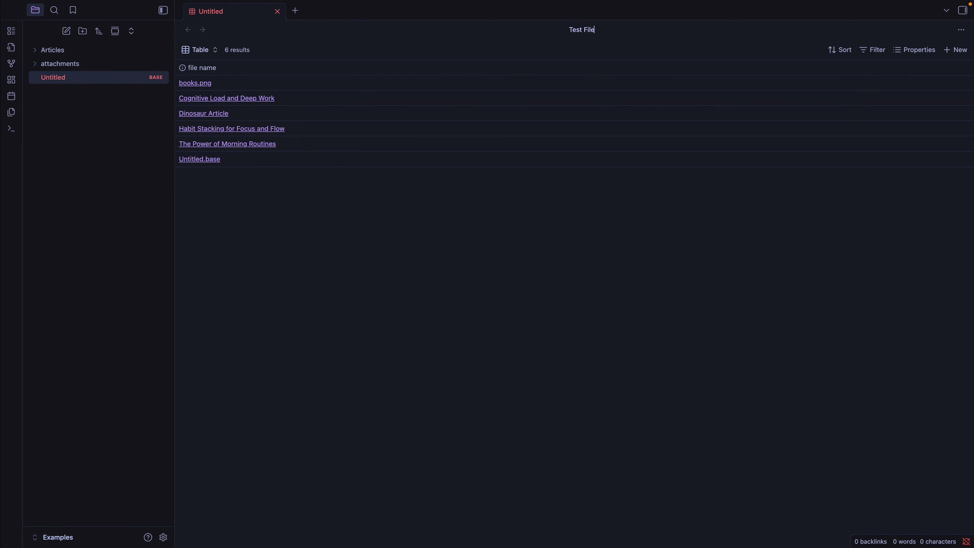
{"action": "key", "text": "Return"}
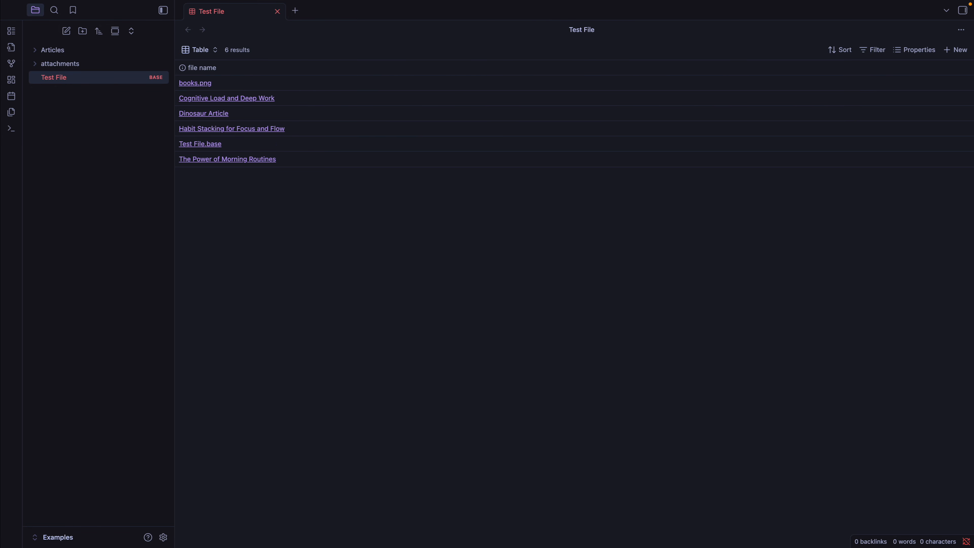
Show the created time and modified time properties as columns in the Test File base table.
{"action": "left_click", "coordinate": [837, 52]}
{"action": "left_click", "coordinate": [837, 52]}
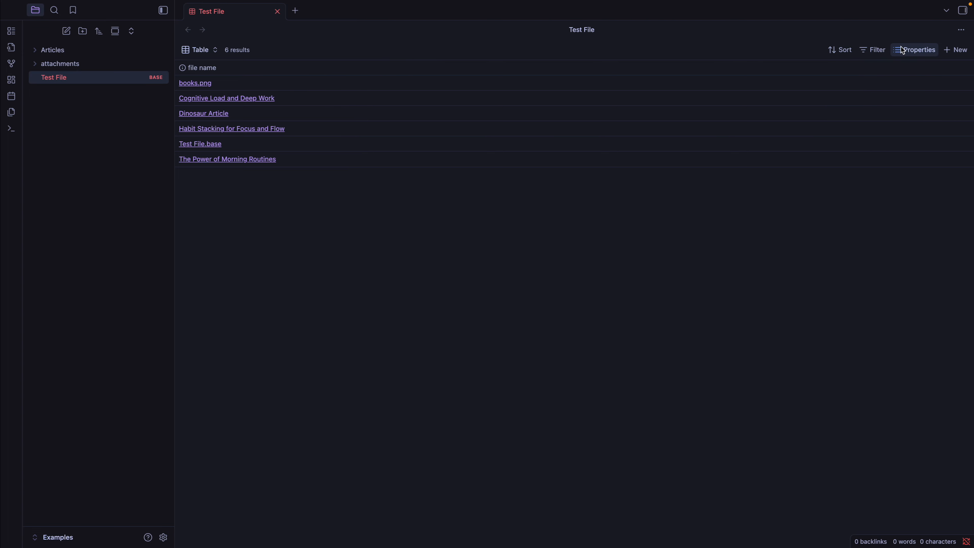
{"action": "left_click", "coordinate": [915, 48]}
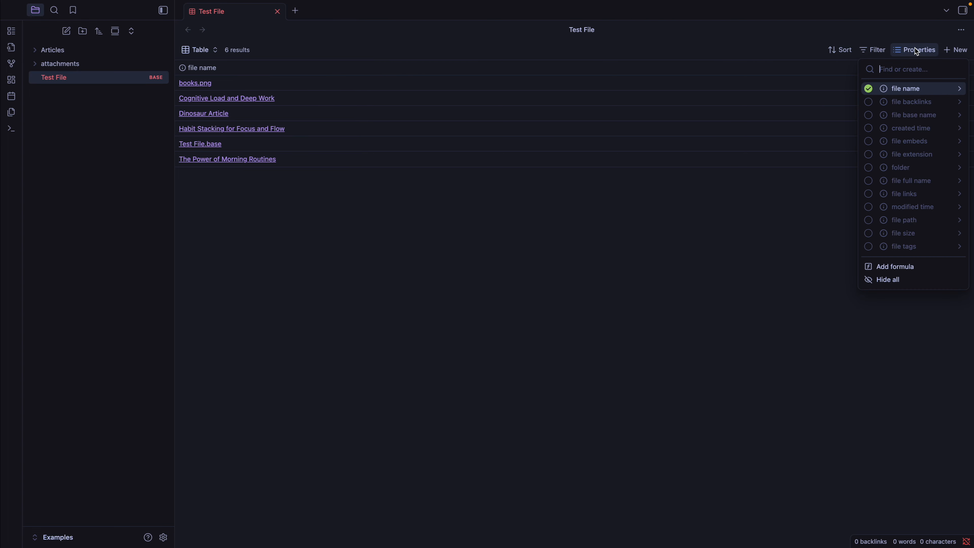
{"action": "left_click", "coordinate": [907, 129]}
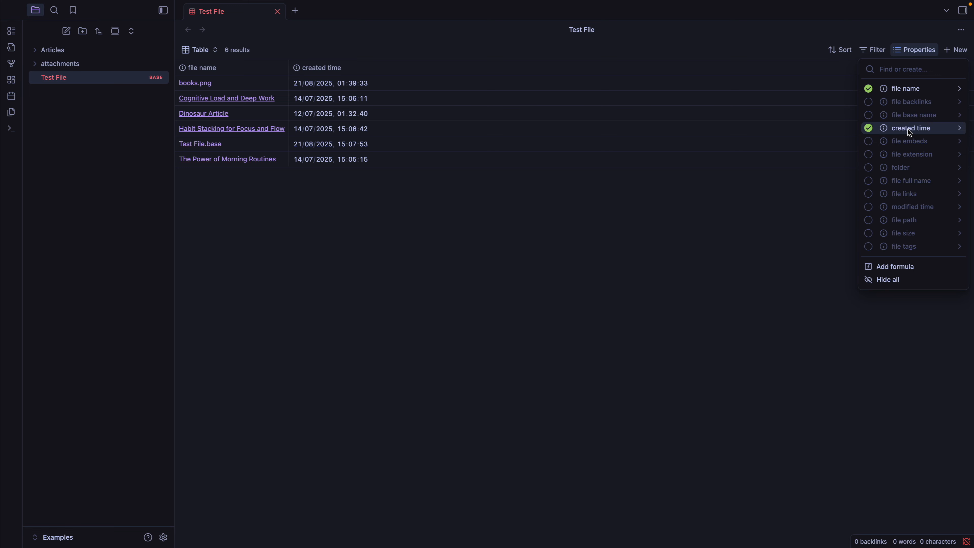
{"action": "left_click", "coordinate": [894, 207]}
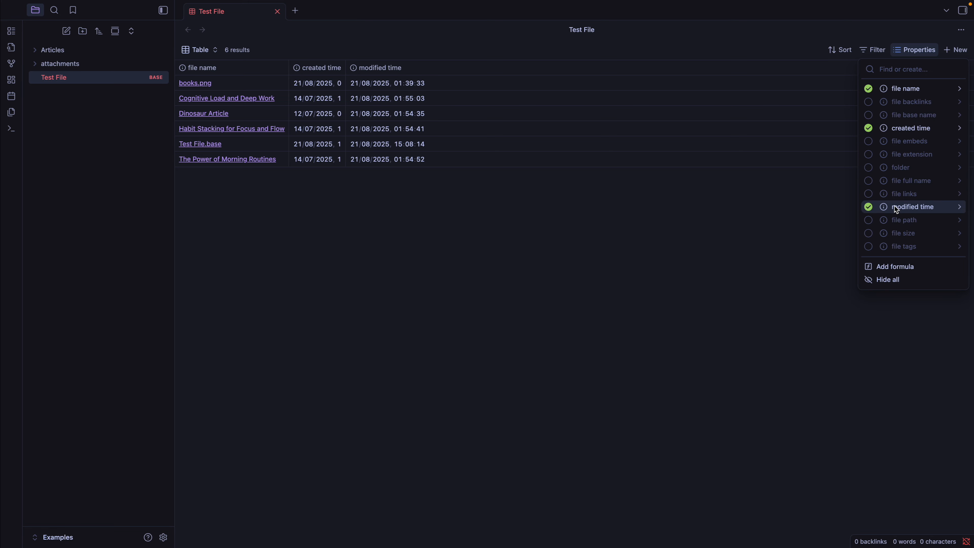
{"action": "left_click", "coordinate": [491, 211]}
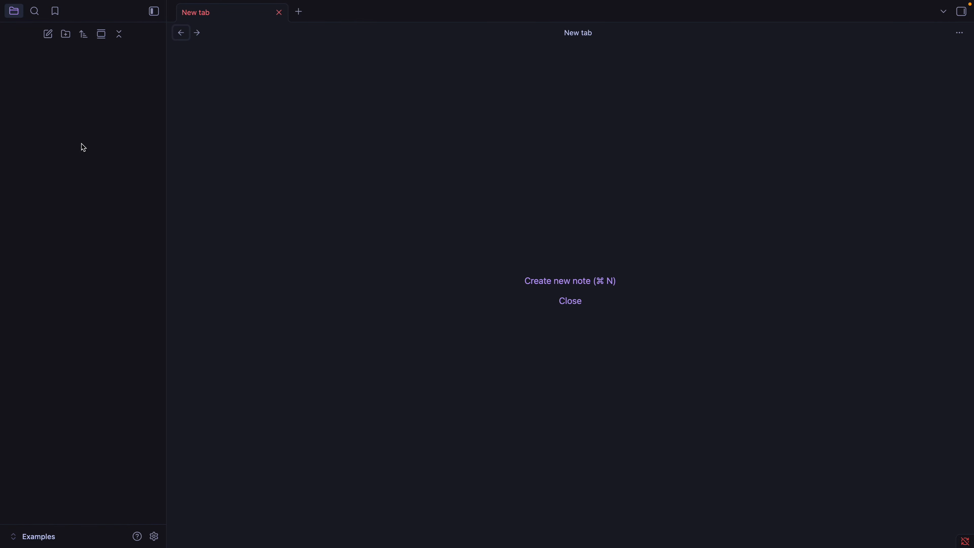
Create a new folder named Cars in the vault.
{"action": "right_click", "coordinate": [75, 109]}
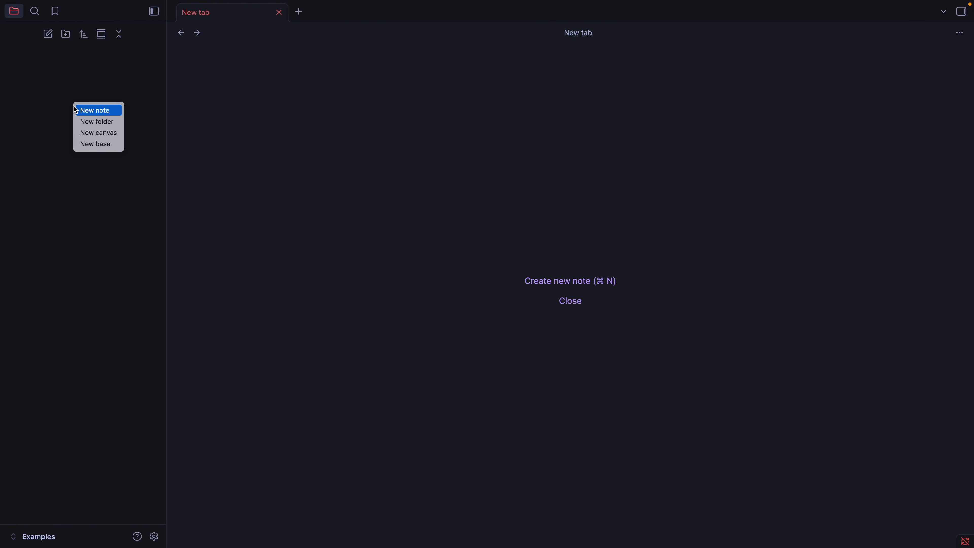
{"action": "left_click", "coordinate": [89, 122]}
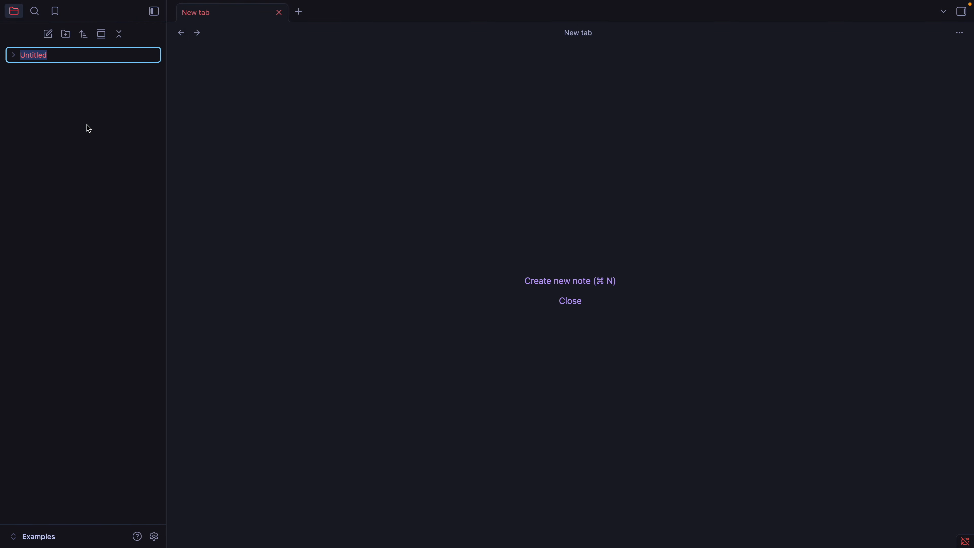
{"action": "type", "text": "Cars"}
{"action": "key", "text": "Return"}
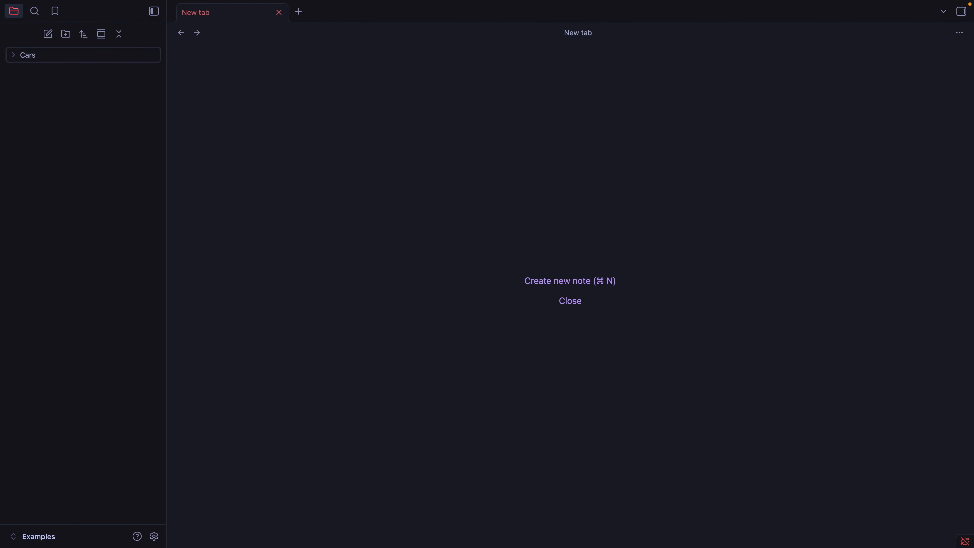
Create a note titled Mazda inside the Cars folder and expand the folder to list it.
{"action": "right_click", "coordinate": [88, 59]}
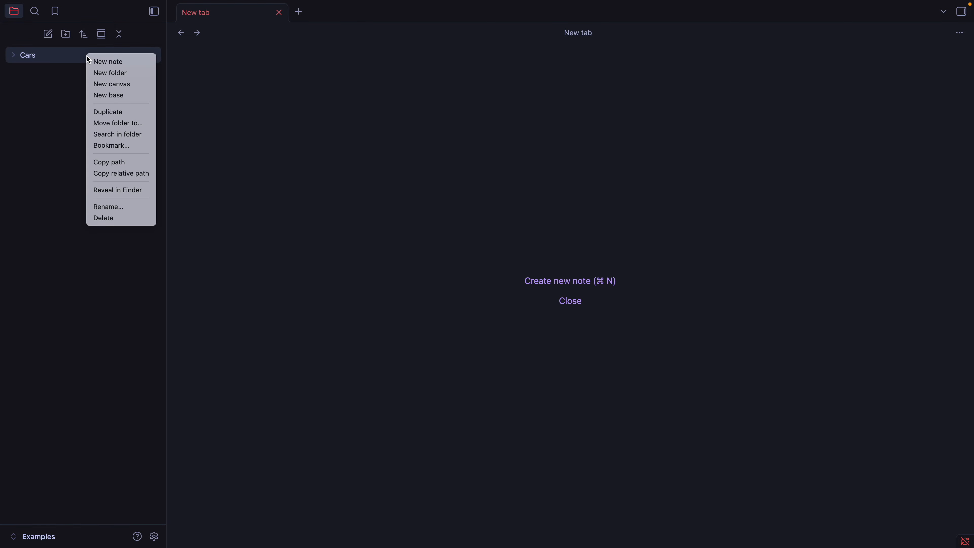
{"action": "left_click", "coordinate": [124, 61]}
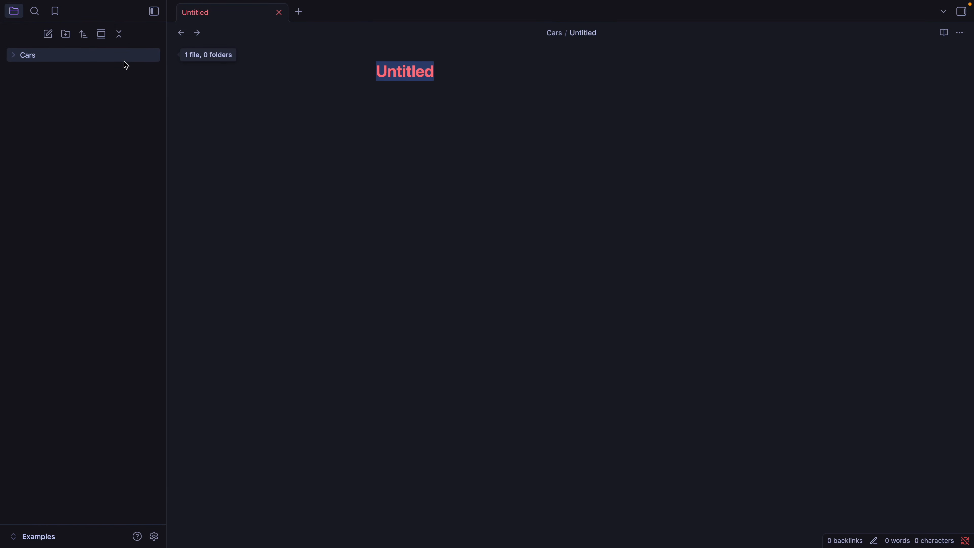
{"action": "type", "text": "Mazda"}
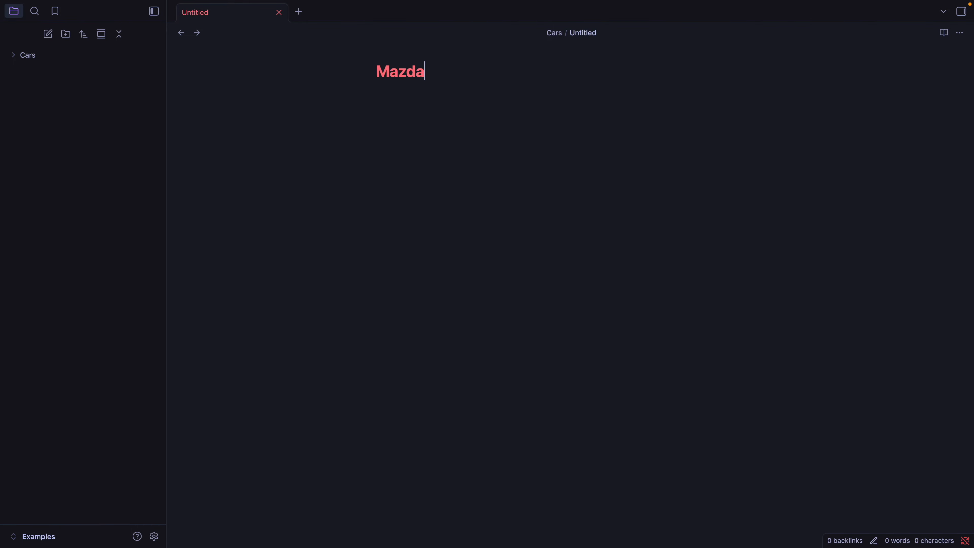
{"action": "key", "text": "Return"}
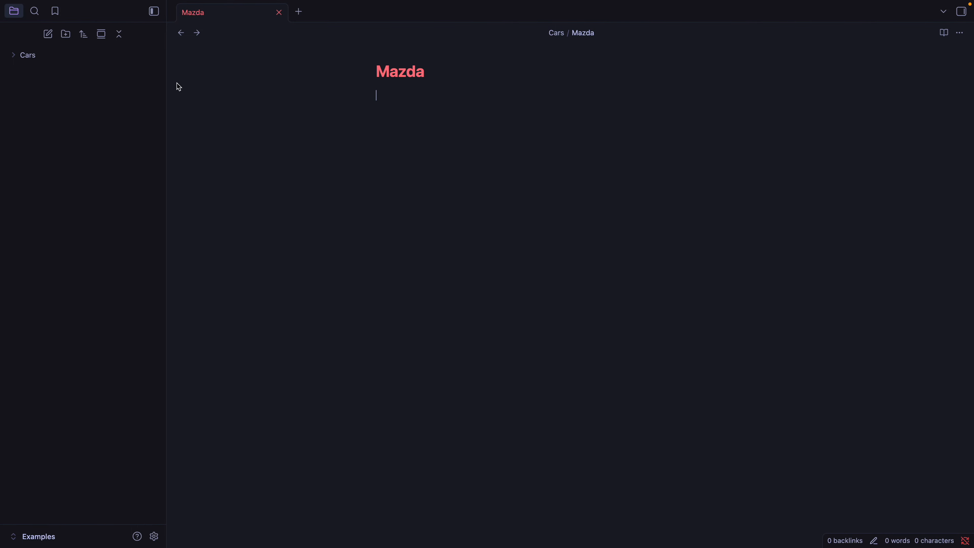
{"action": "left_click", "coordinate": [15, 55]}
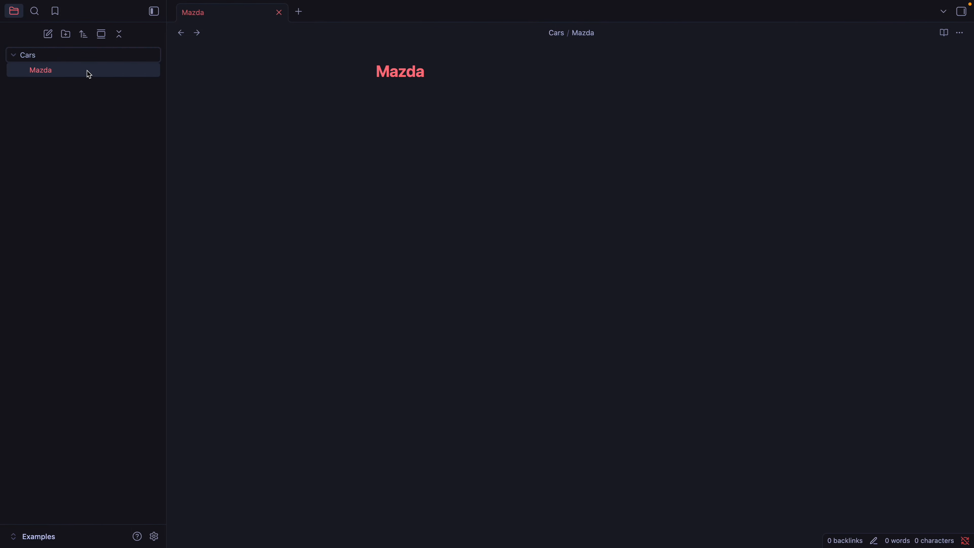
Start a properties block in the Mazda note with a company property set to Mazda.
{"action": "left_click", "coordinate": [424, 112]}
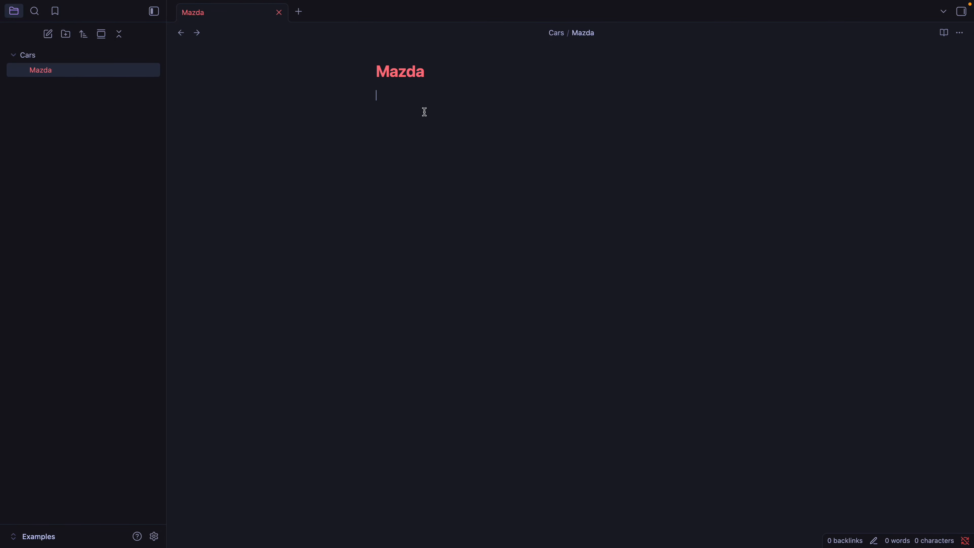
{"action": "type", "text": "---"}
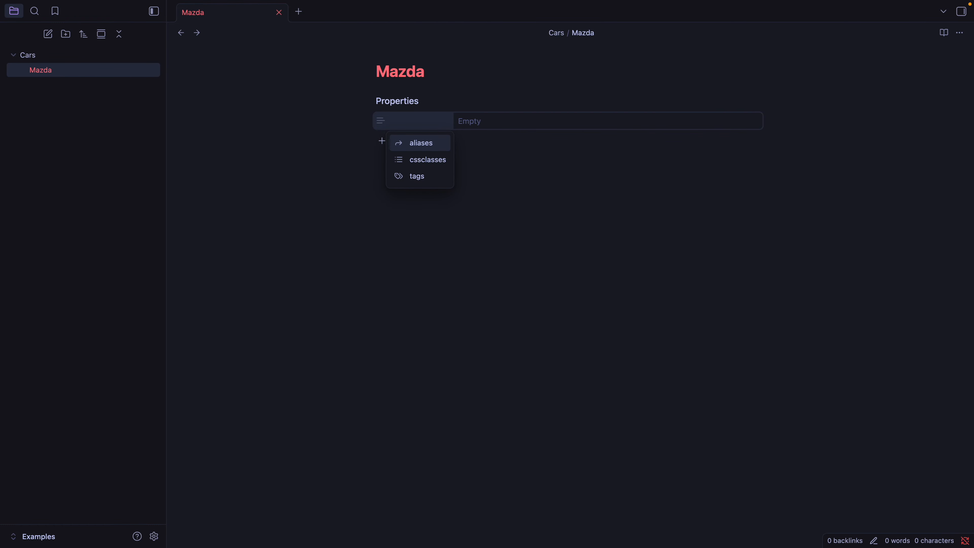
{"action": "type", "text": "company"}
{"action": "key", "text": "Tab"}
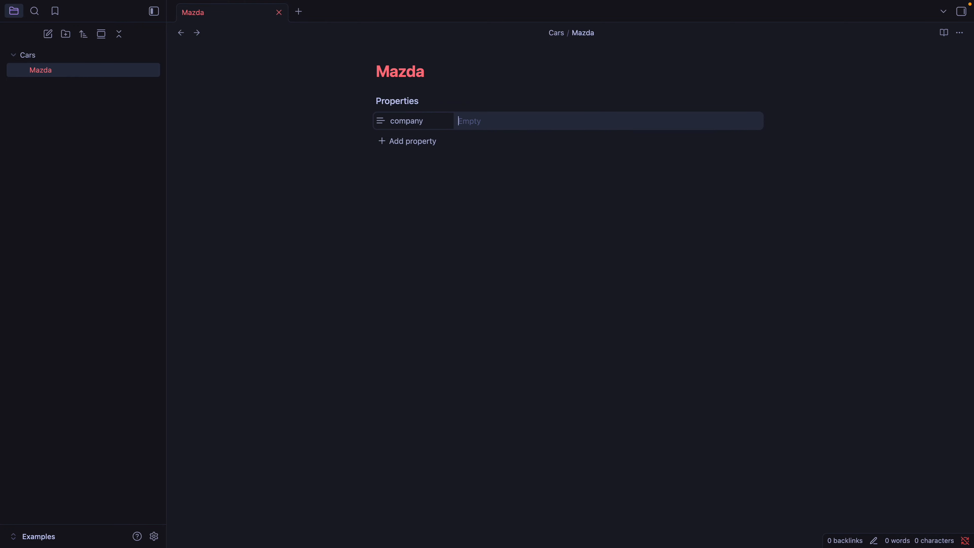
{"action": "type", "text": "Mazda"}
{"action": "key", "text": "Return"}
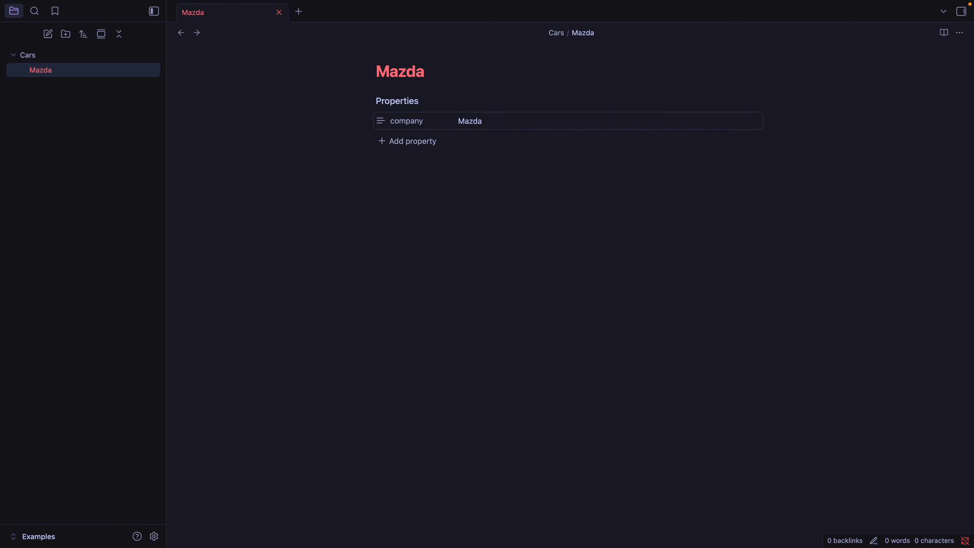
Add a model property to the Mazda note with the value MX-5.
{"action": "left_click", "coordinate": [412, 141]}
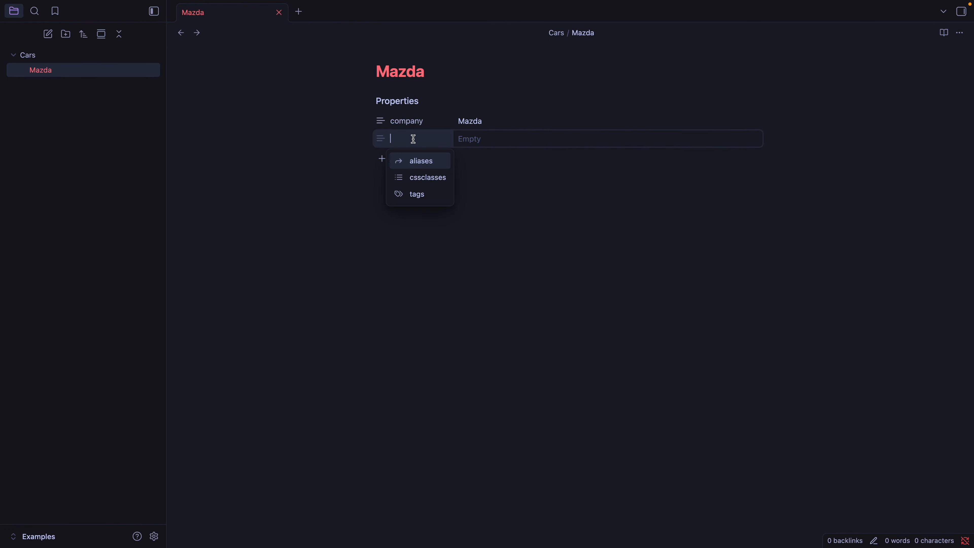
{"action": "type", "text": "model"}
{"action": "key", "text": "Tab"}
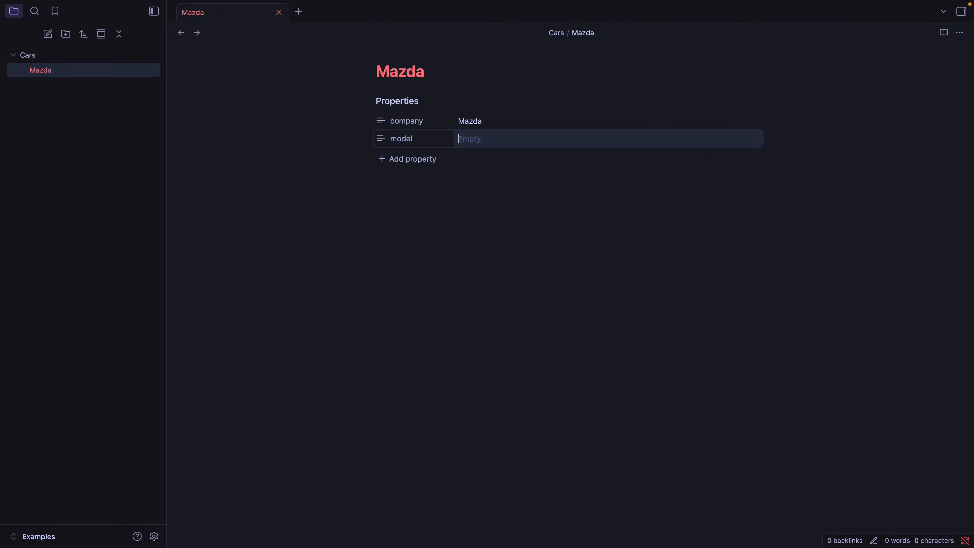
{"action": "type", "text": "MX-5"}
{"action": "key", "text": "Return"}
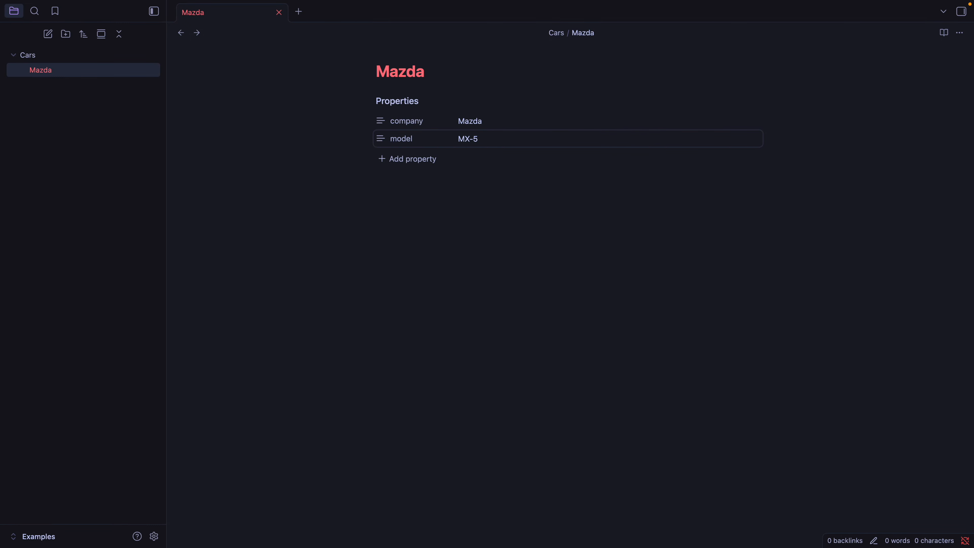
Add a year property to the Mazda note with the value 1999.
{"action": "left_click", "coordinate": [407, 159]}
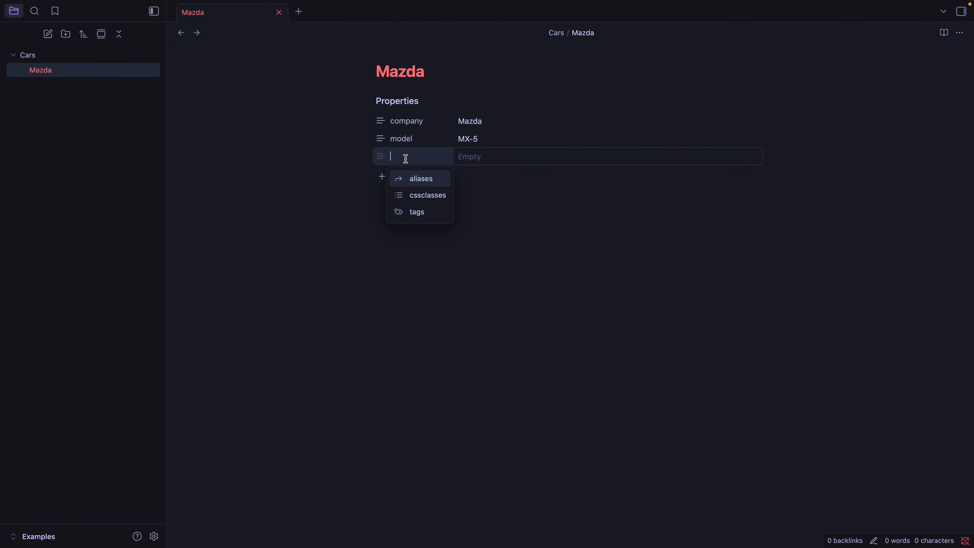
{"action": "type", "text": "year"}
{"action": "key", "text": "Return"}
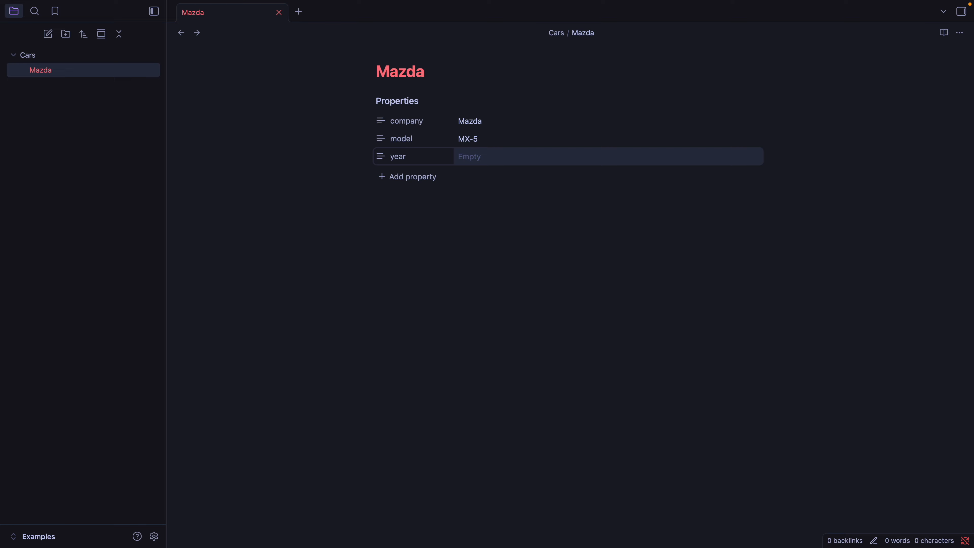
{"action": "type", "text": "1999"}
{"action": "key", "text": "Return"}
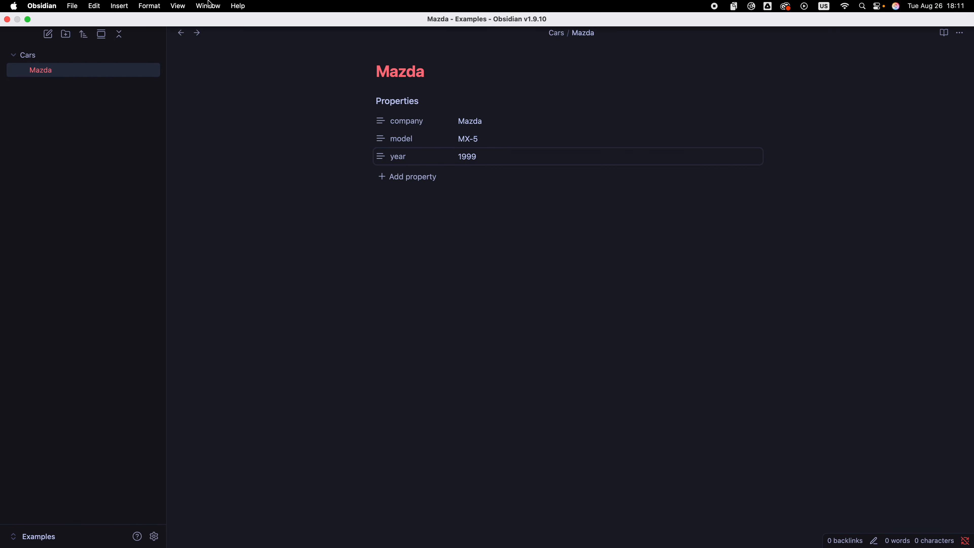
Switch the Mazda note to source mode and add the properties type: roadster, horsepower: 140 and price: 8000.
{"action": "left_click", "coordinate": [188, 5]}
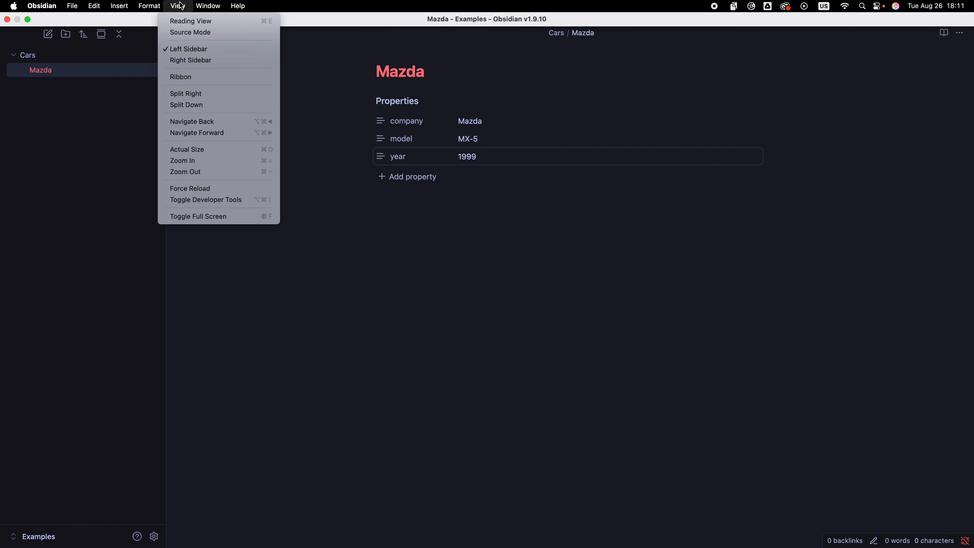
{"action": "left_click", "coordinate": [187, 34]}
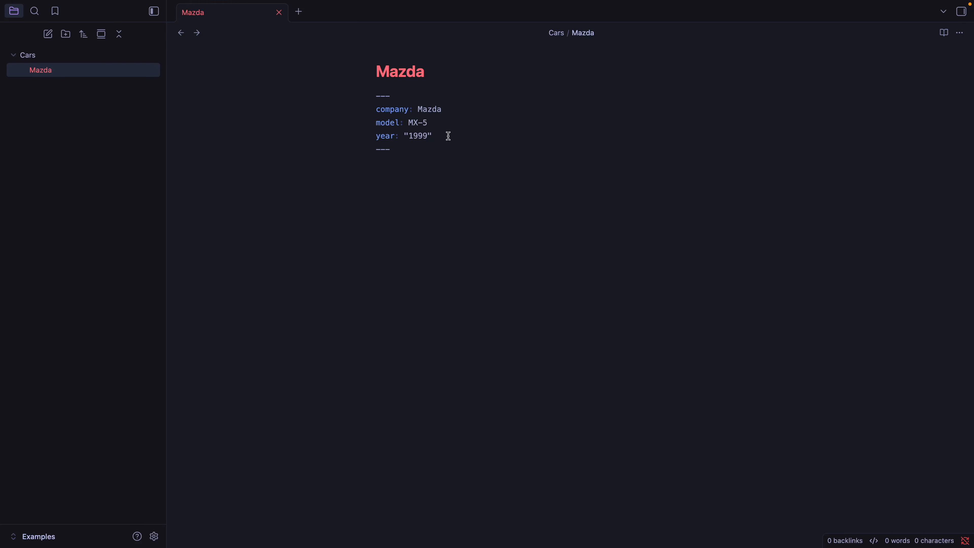
{"action": "key", "text": "Return"}
{"action": "type", "text": "type: roadster"}
{"action": "key", "text": "Return"}
{"action": "type", "text": "horsepower: 140"}
{"action": "key", "text": "Return"}
{"action": "type", "text": "price: 80"}
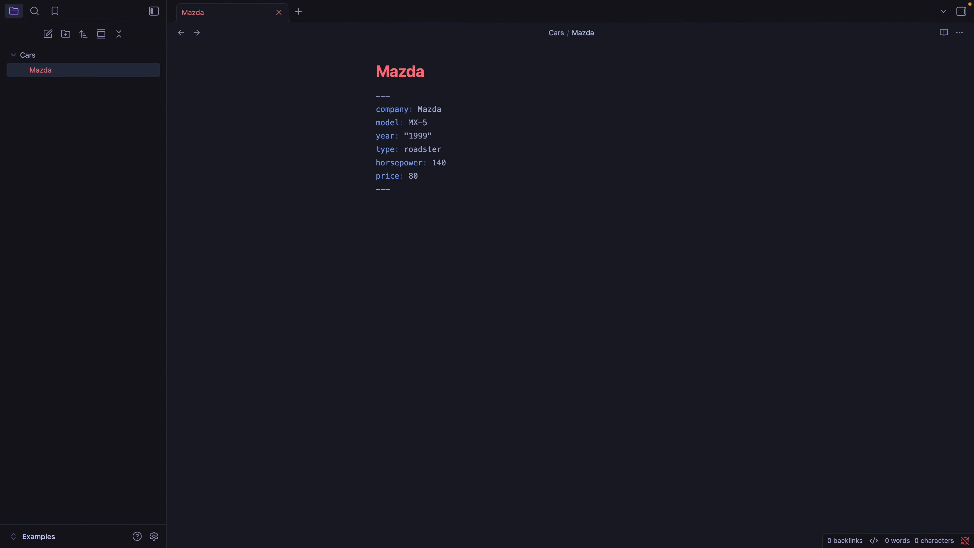
{"action": "type", "text": "00"}
Add an image property to the Mazda note with the quoted internal link "[[Mazda]]".
{"action": "key", "text": "Return"}
{"action": "type", "text": "image: \"[["}
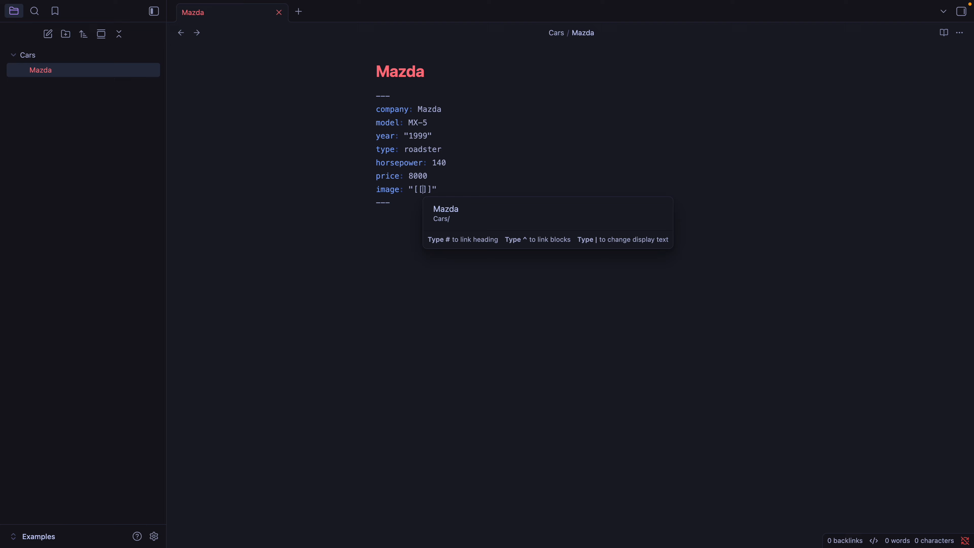
{"action": "key", "text": "Return"}
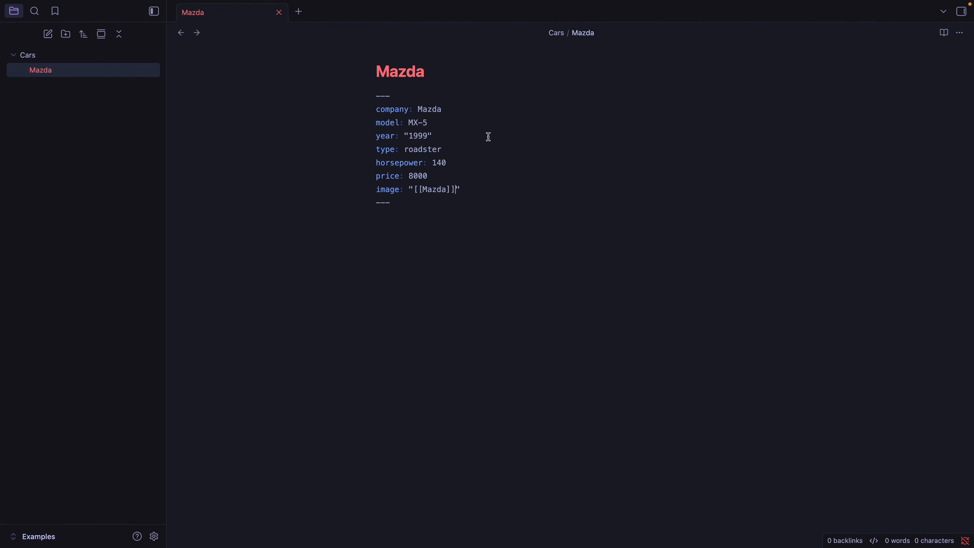
{"action": "left_click", "coordinate": [496, 190]}
Remove the quotation marks around the year value 1999 in the Mazda note's properties.
{"action": "left_click", "coordinate": [447, 137]}
{"action": "left_click_drag", "start_coordinate": [405, 135], "coordinate": [434, 135]}
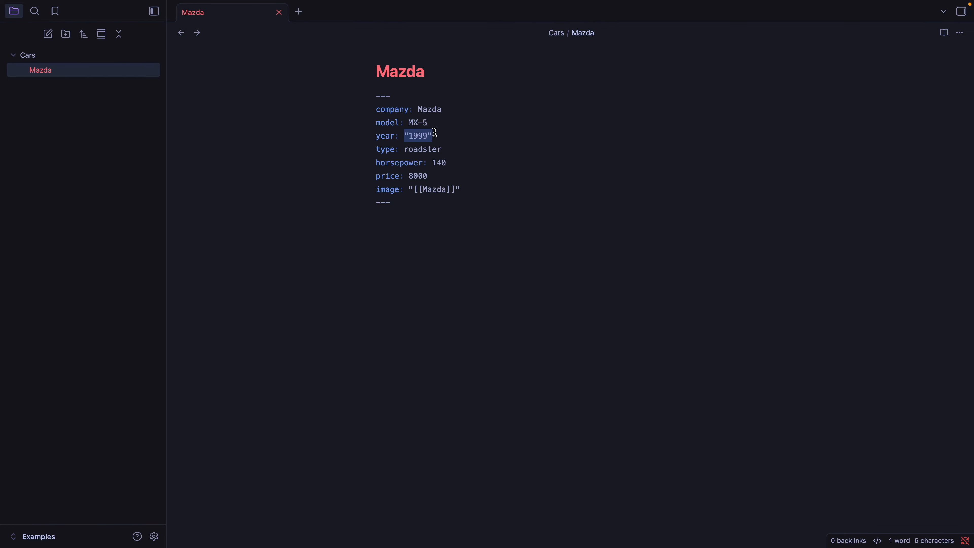
{"action": "left_click", "coordinate": [455, 137]}
{"action": "key", "text": "BackSpace"}
{"action": "left_click", "coordinate": [406, 136]}
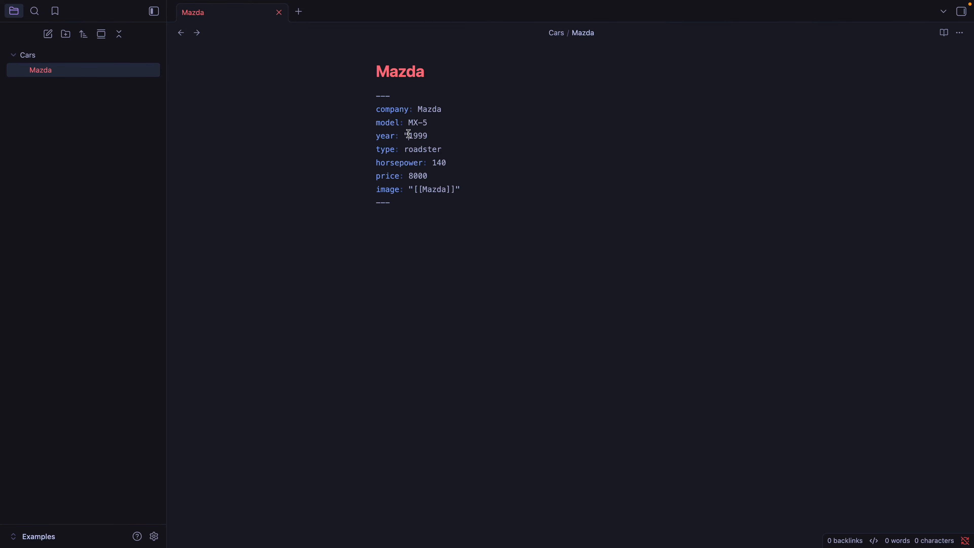
{"action": "key", "text": "Delete"}
{"action": "left_click", "coordinate": [504, 128]}
Turn off source mode so the Mazda note shows its formatted properties.
{"action": "left_click", "coordinate": [490, 190]}
{"action": "mouse_move", "coordinate": [137, 1]}
{"action": "left_click", "coordinate": [176, 6]}
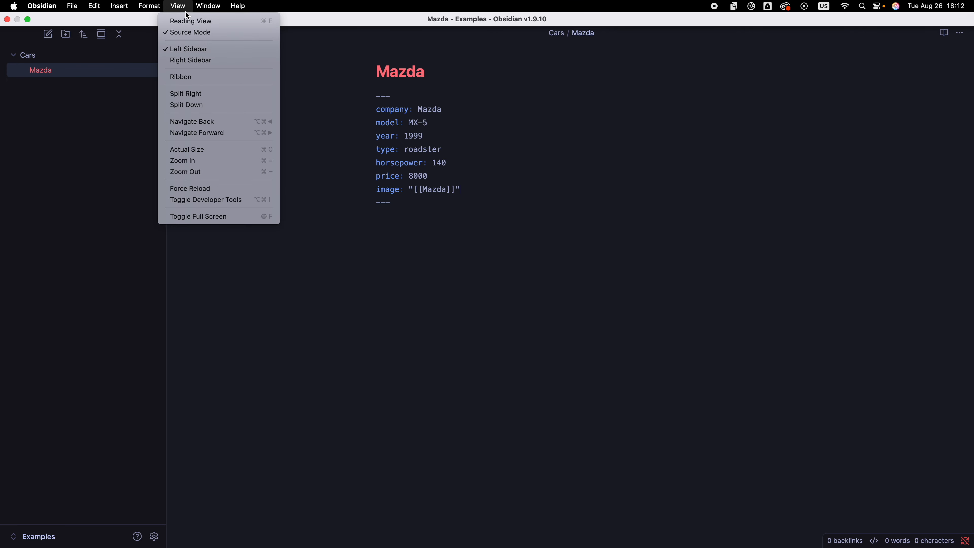
{"action": "left_click", "coordinate": [188, 32]}
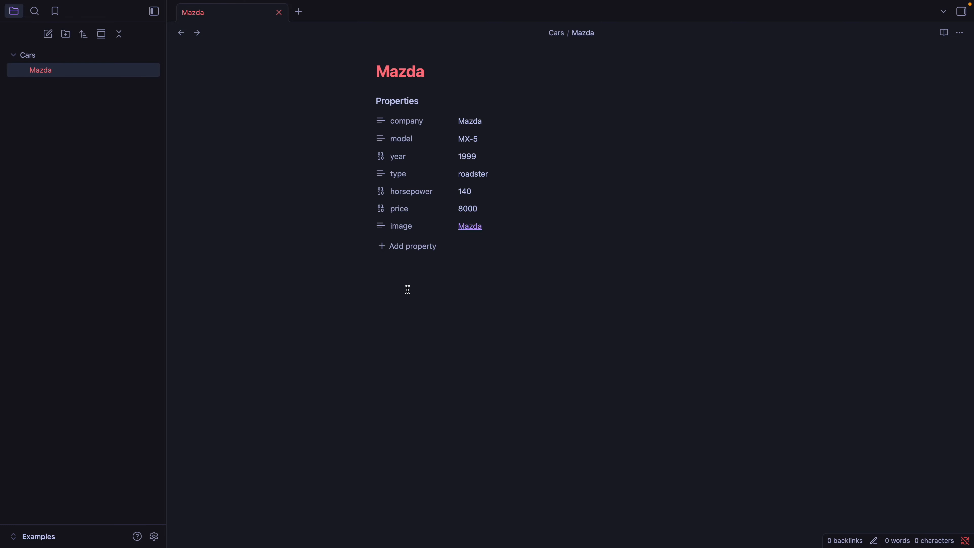
Create a new base inside the Cars folder and rename it Cars.
{"action": "right_click", "coordinate": [60, 55]}
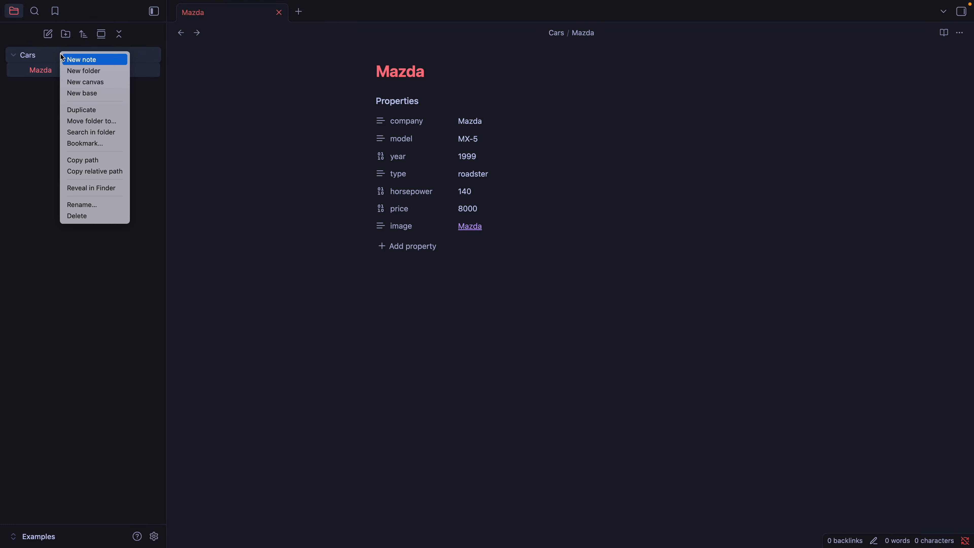
{"action": "left_click", "coordinate": [78, 94]}
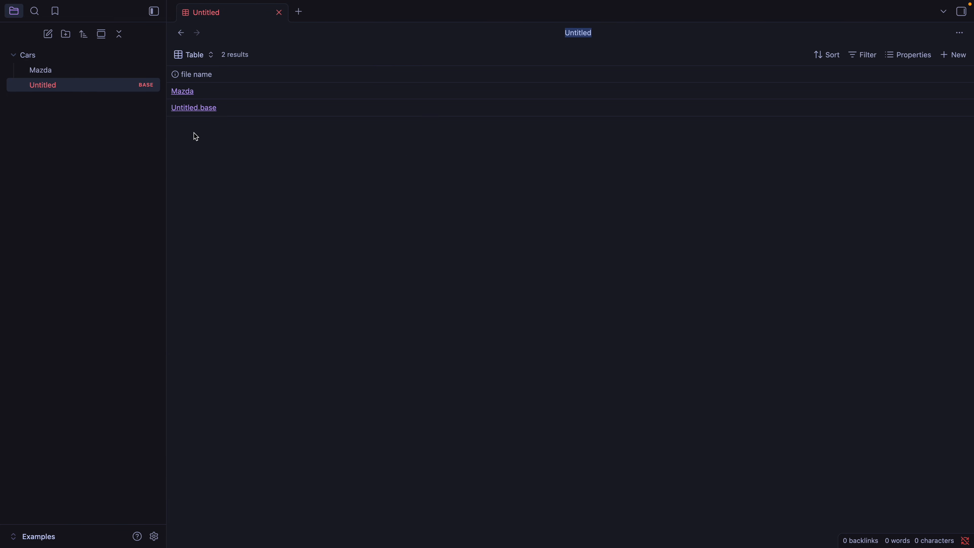
{"action": "right_click", "coordinate": [49, 86]}
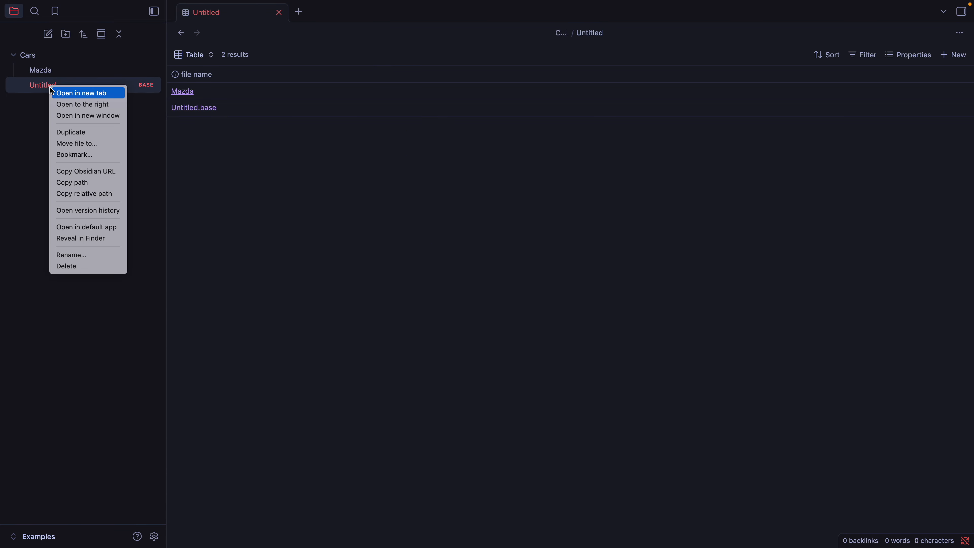
{"action": "left_click", "coordinate": [110, 254]}
{"action": "type", "text": "Cars"}
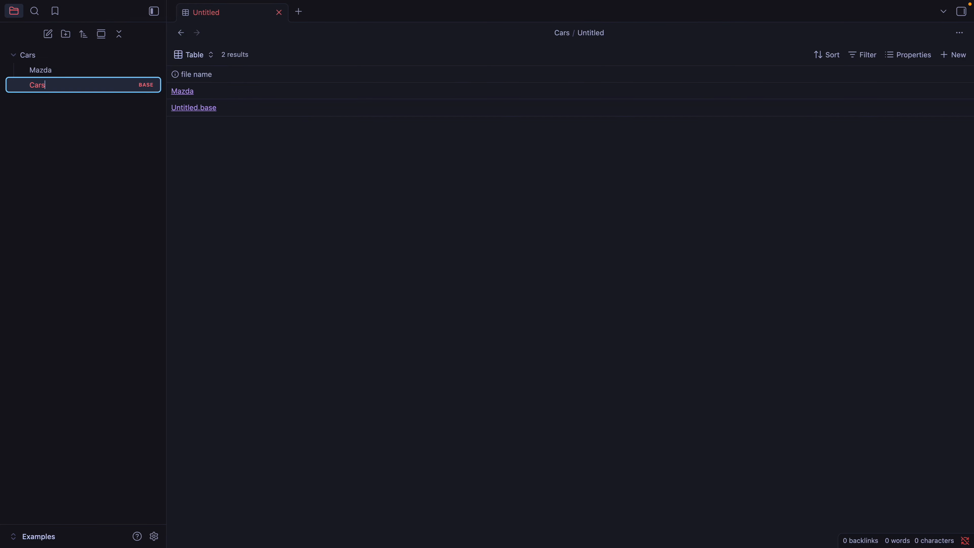
{"action": "key", "text": "Return"}
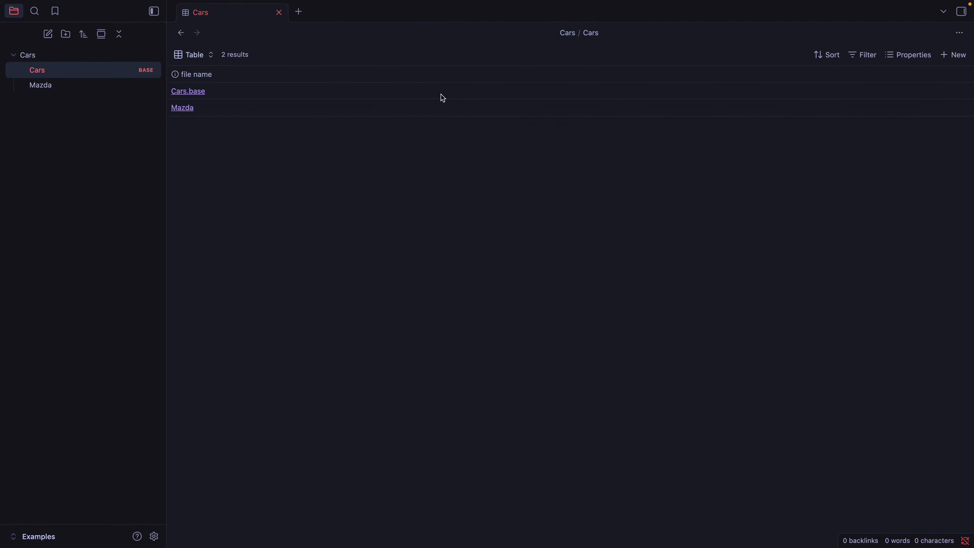
Filter this view of the Cars base to files in the folder Cars.
{"action": "left_click", "coordinate": [862, 57]}
{"action": "left_click", "coordinate": [863, 58]}
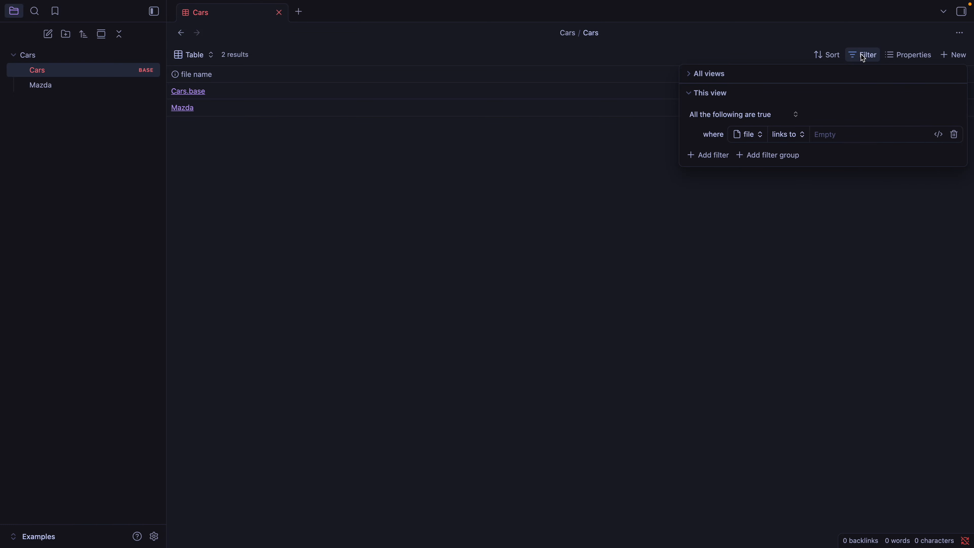
{"action": "left_click", "coordinate": [787, 134]}
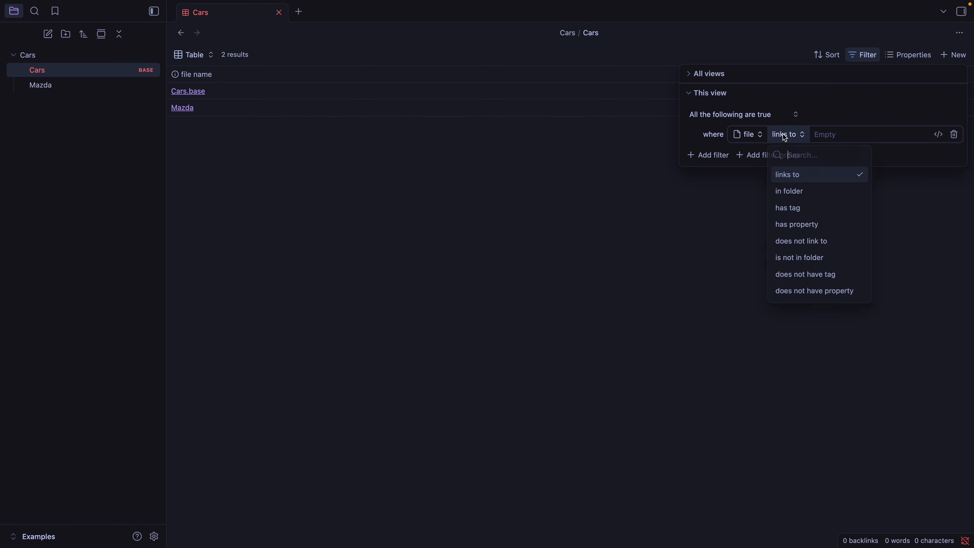
{"action": "left_click", "coordinate": [789, 191]}
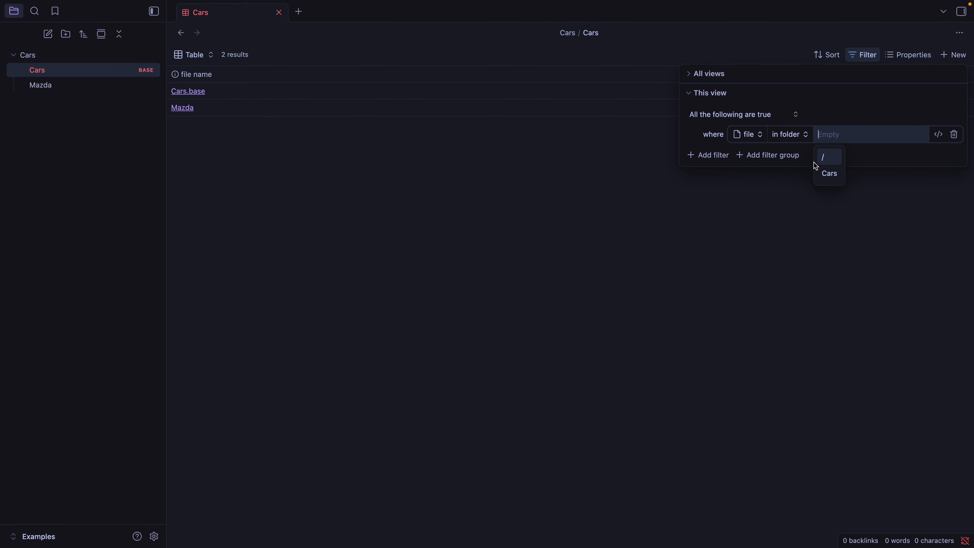
{"action": "left_click", "coordinate": [829, 172]}
Add a second filter condition to the view requiring that the file extension is not base.
{"action": "left_click", "coordinate": [710, 155]}
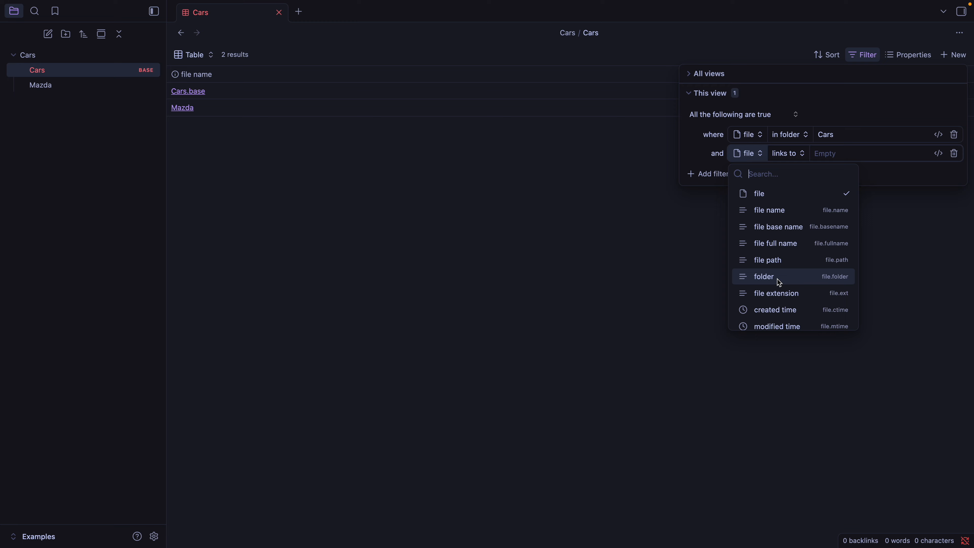
{"action": "left_click", "coordinate": [778, 293]}
{"action": "left_click", "coordinate": [823, 211]}
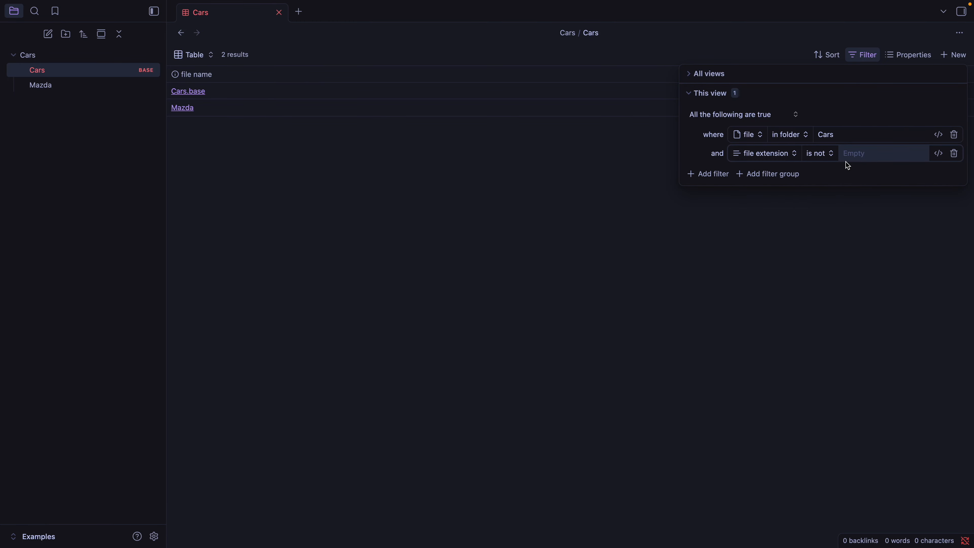
{"action": "type", "text": "base"}
{"action": "key", "text": "Return"}
Change the file extension condition so that the extension is md.
{"action": "left_click", "coordinate": [810, 154]}
{"action": "left_click", "coordinate": [823, 191]}
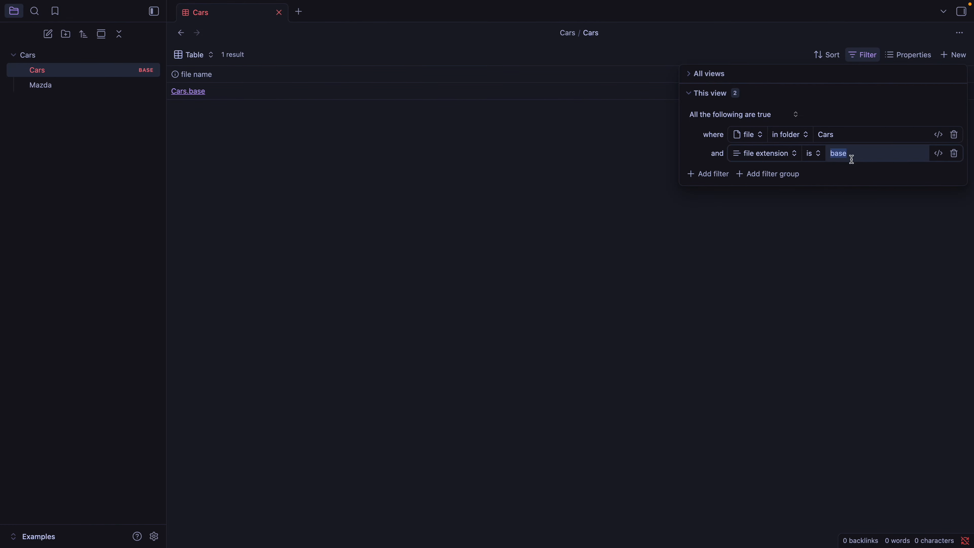
{"action": "type", "text": "md"}
Show both filter conditions as code and examine the folder and file extension expressions.
{"action": "left_click", "coordinate": [939, 134]}
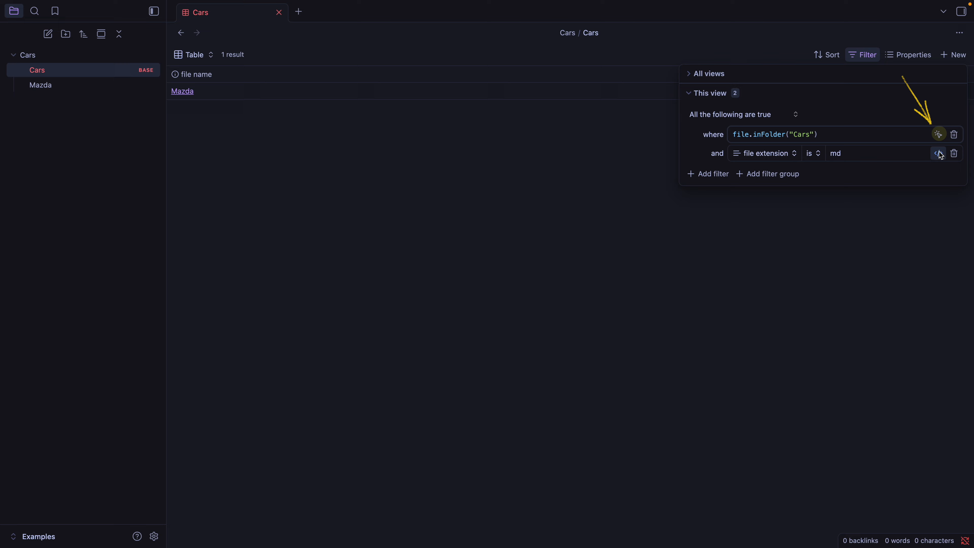
{"action": "left_click", "coordinate": [939, 153]}
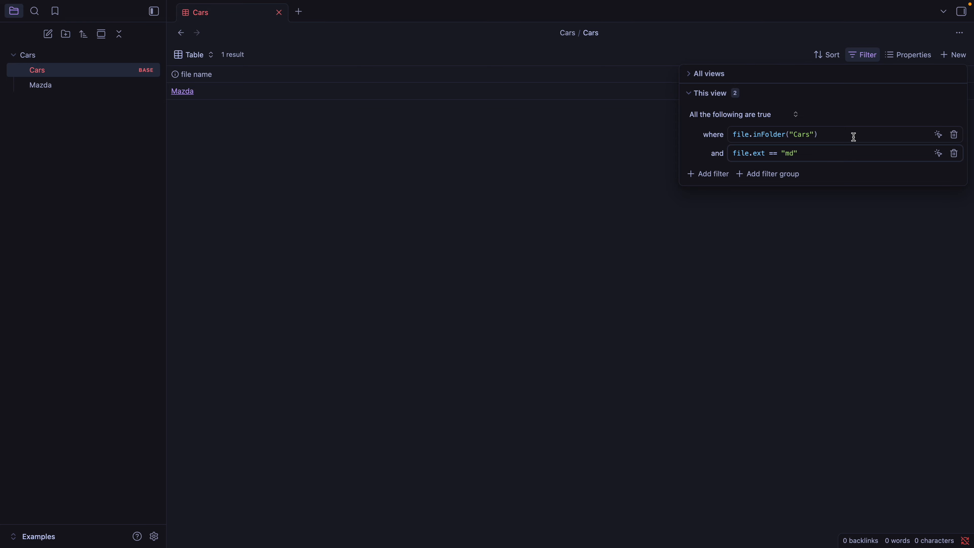
{"action": "left_click_drag", "start_coordinate": [854, 137], "coordinate": [728, 135]}
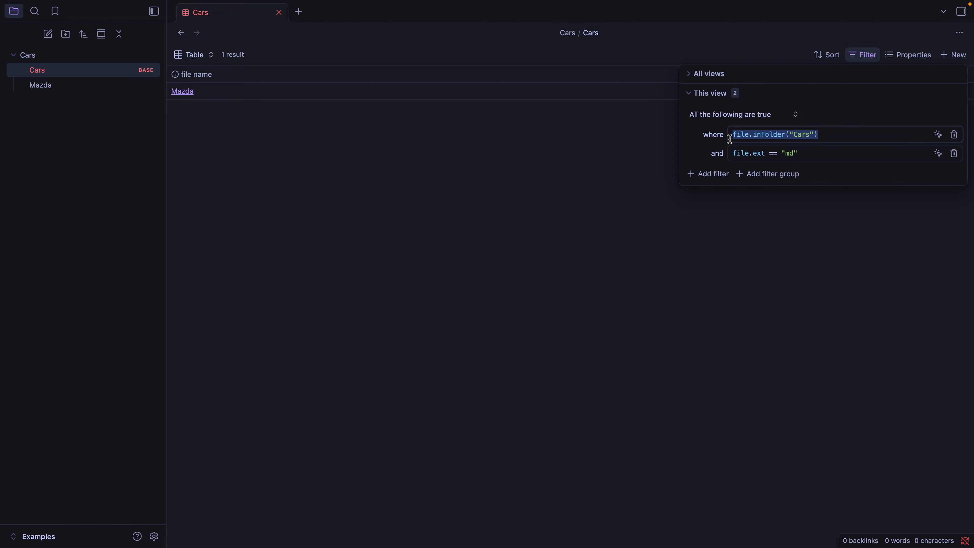
{"action": "left_click_drag", "start_coordinate": [831, 155], "coordinate": [722, 155]}
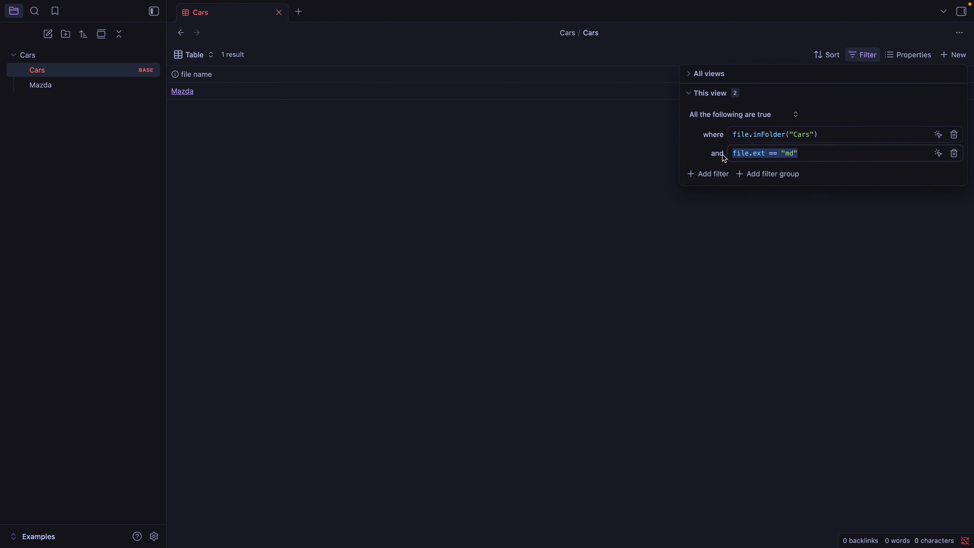
{"action": "left_click", "coordinate": [573, 157]}
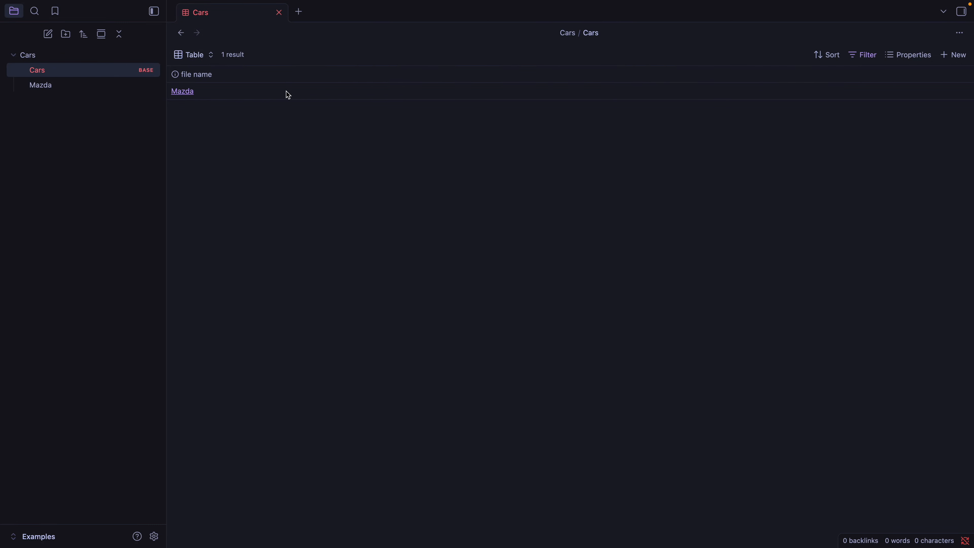
Review the Mazda note, and show company, horsepower, image, model, price, type and year as columns in the Cars base.
{"action": "left_click", "coordinate": [88, 86]}
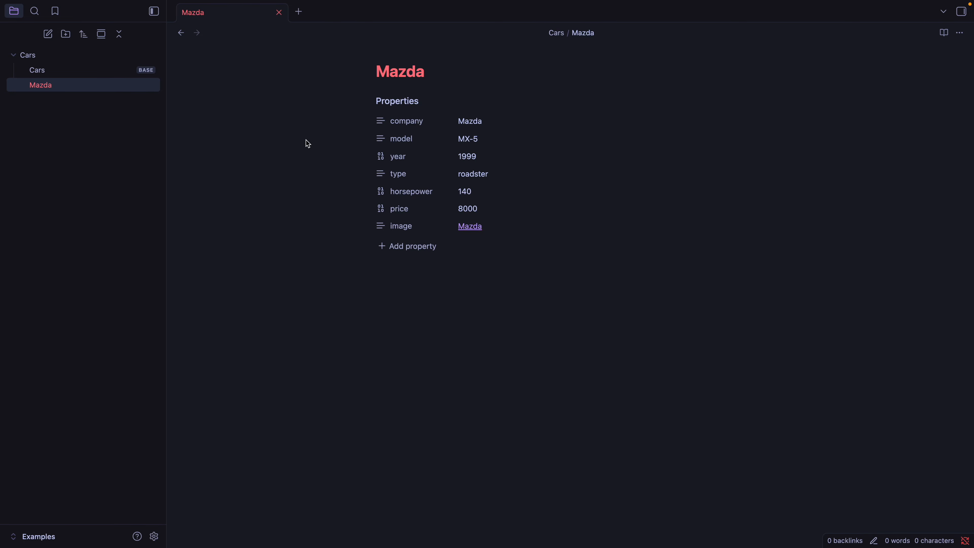
{"action": "left_click", "coordinate": [76, 70]}
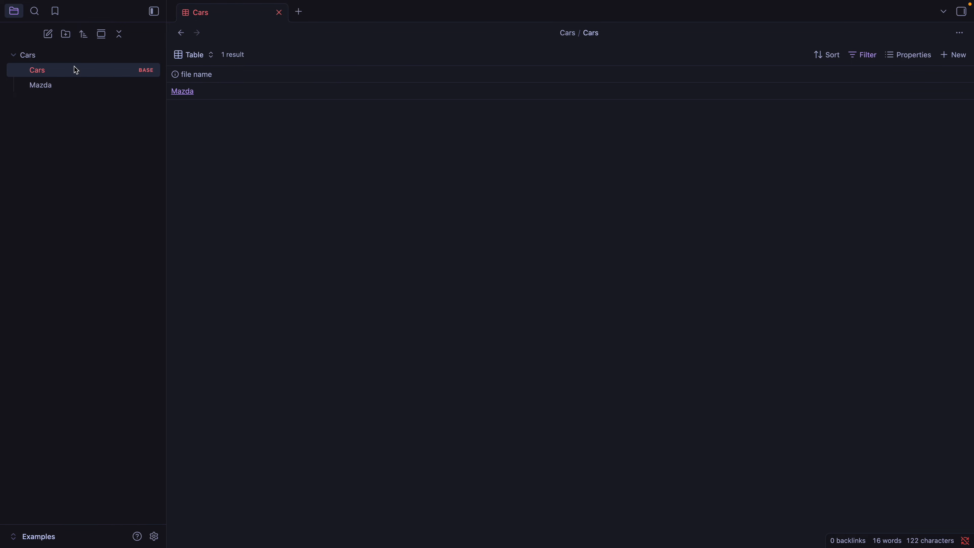
{"action": "left_click", "coordinate": [904, 57]}
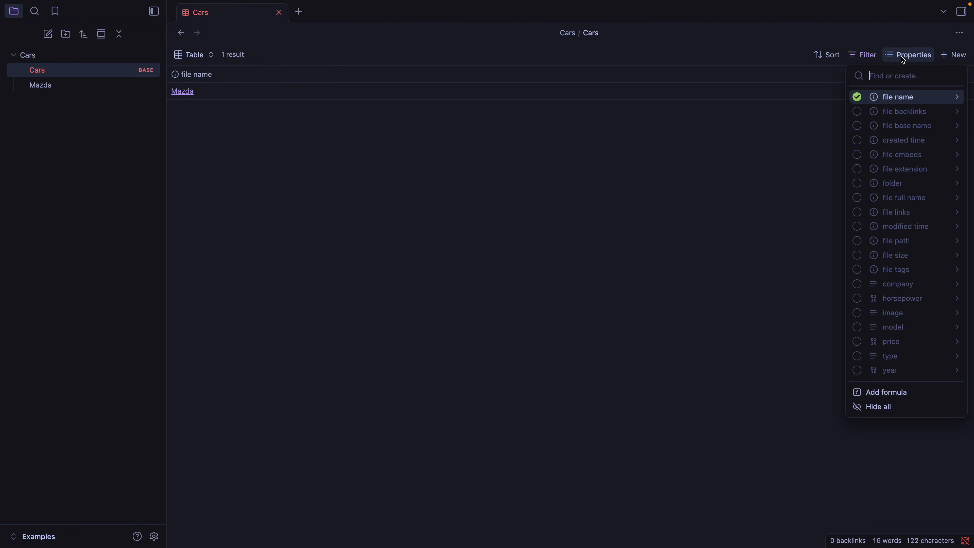
{"action": "left_click", "coordinate": [902, 284]}
{"action": "left_click", "coordinate": [903, 300]}
{"action": "left_click", "coordinate": [903, 313]}
{"action": "left_click", "coordinate": [905, 327]}
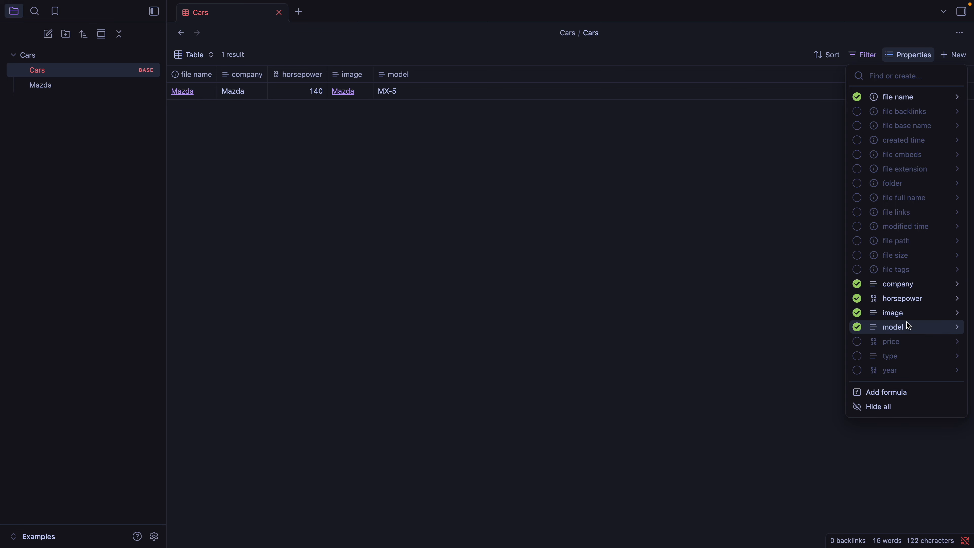
{"action": "left_click", "coordinate": [903, 342]}
{"action": "left_click", "coordinate": [902, 357]}
{"action": "left_click", "coordinate": [903, 371]}
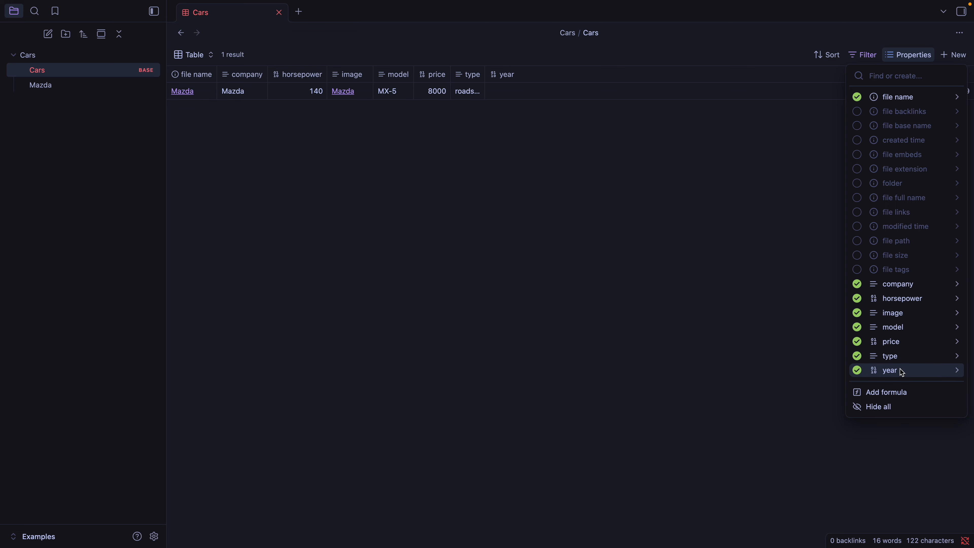
{"action": "left_click", "coordinate": [625, 261]}
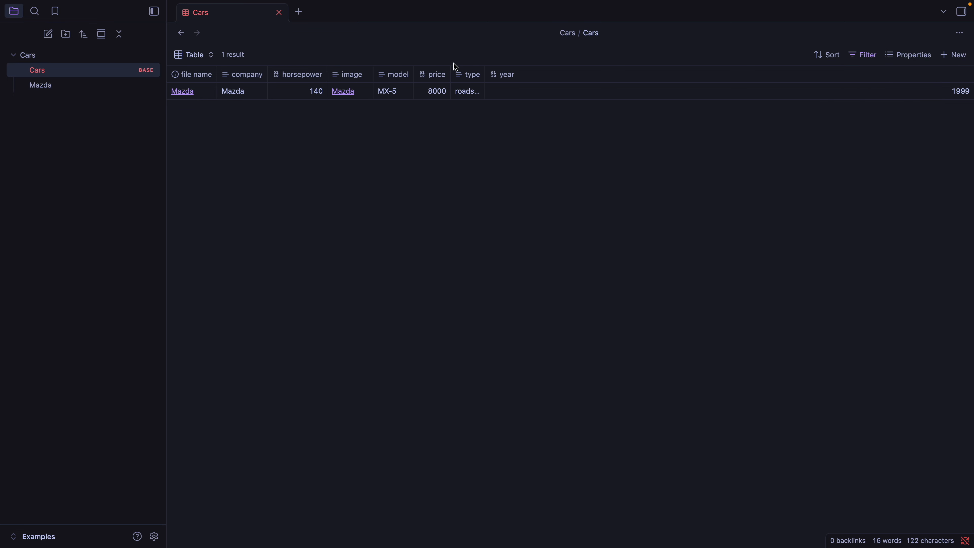
Widen the type column and reorder the table so year and model, in that order, follow company.
{"action": "left_click_drag", "start_coordinate": [484, 72], "coordinate": [509, 69]}
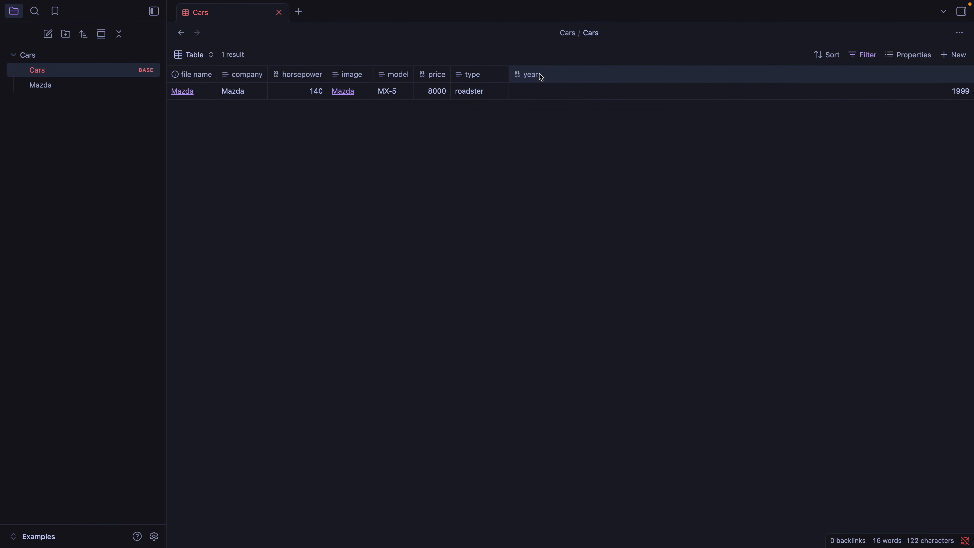
{"action": "left_click_drag", "start_coordinate": [538, 78], "coordinate": [275, 79]}
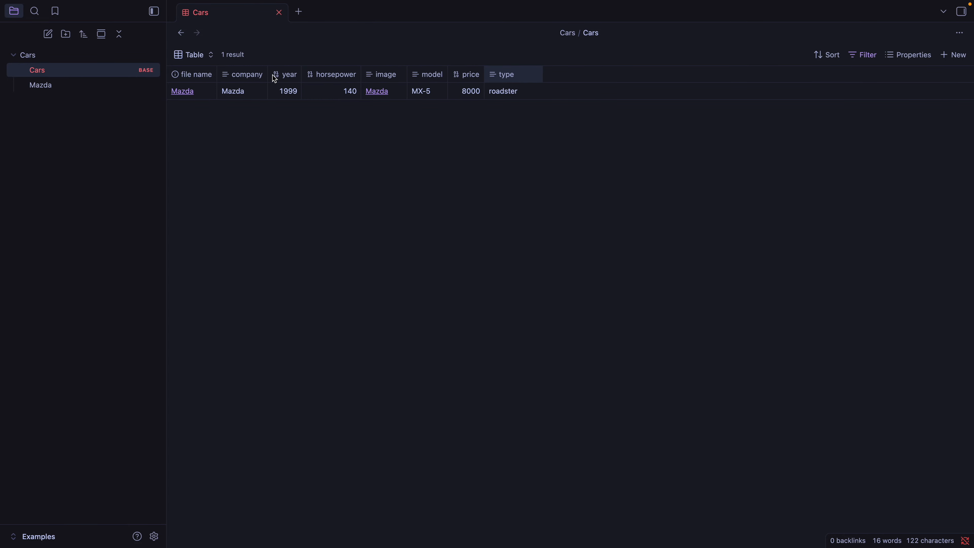
{"action": "left_click_drag", "start_coordinate": [429, 78], "coordinate": [328, 78]}
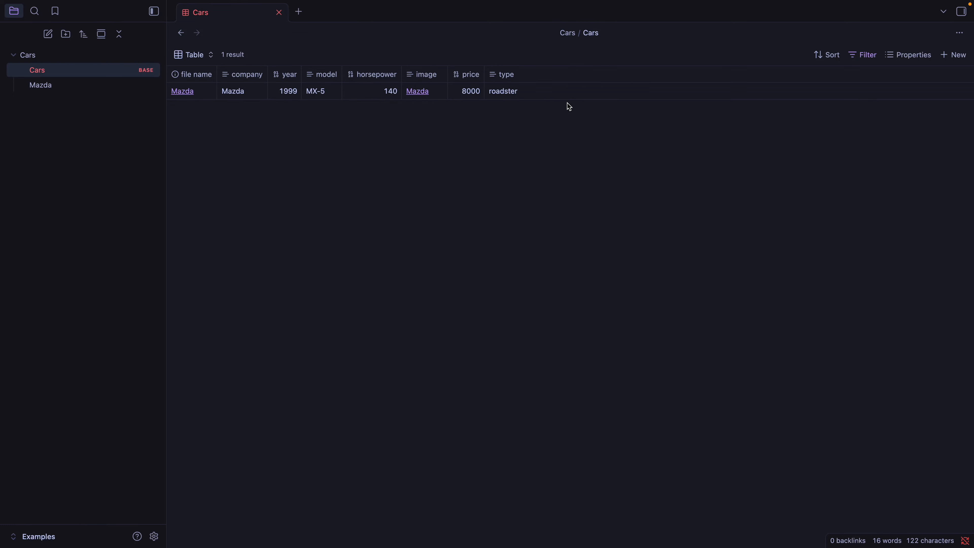
Set the display name of the company column to Company in the Cars base.
{"action": "left_click", "coordinate": [239, 80]}
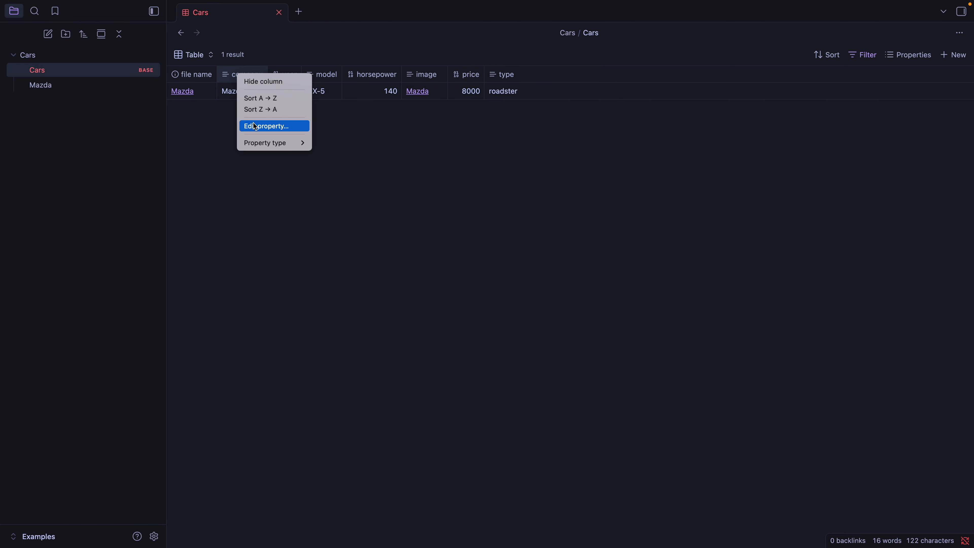
{"action": "left_click", "coordinate": [275, 126]}
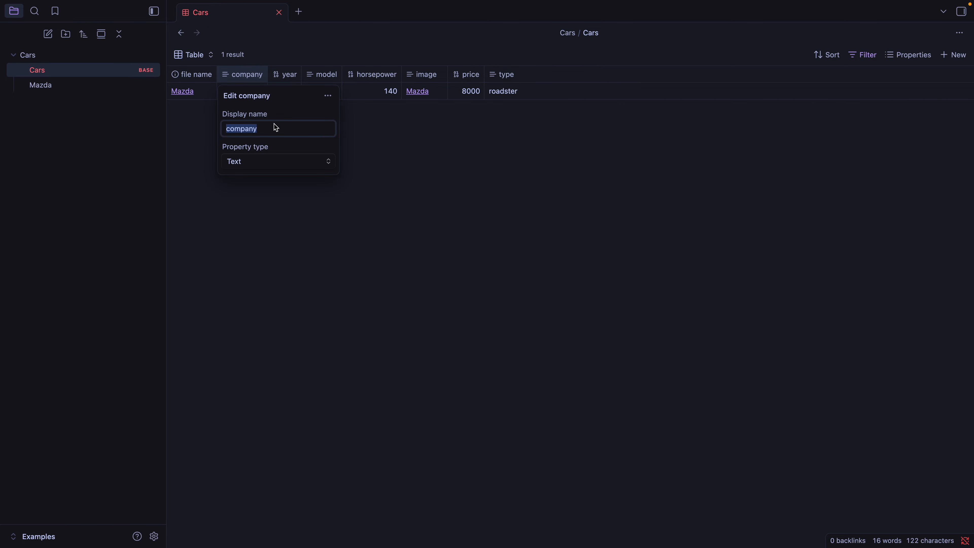
{"action": "left_click", "coordinate": [269, 128]}
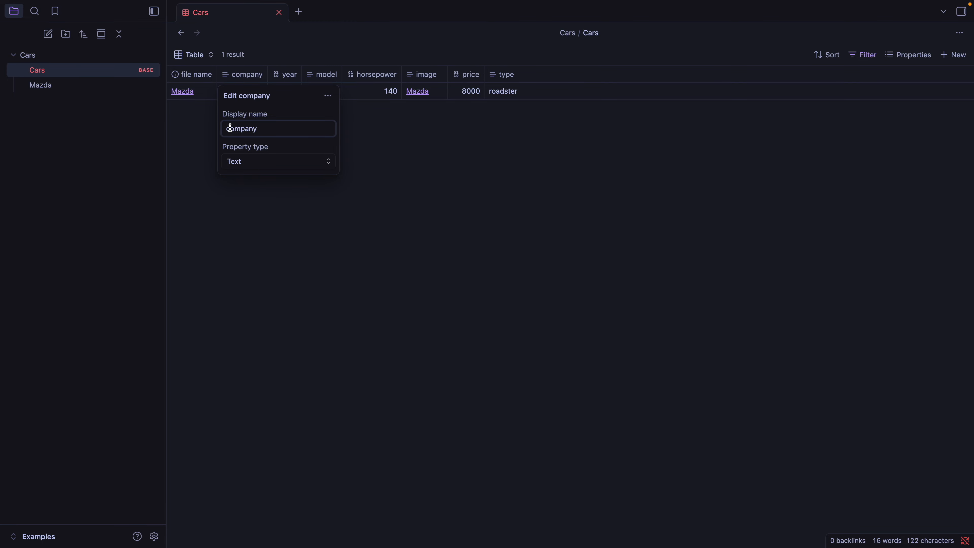
{"action": "left_click_drag", "start_coordinate": [230, 128], "coordinate": [222, 128]}
{"action": "type", "text": "C"}
{"action": "left_click", "coordinate": [461, 137]}
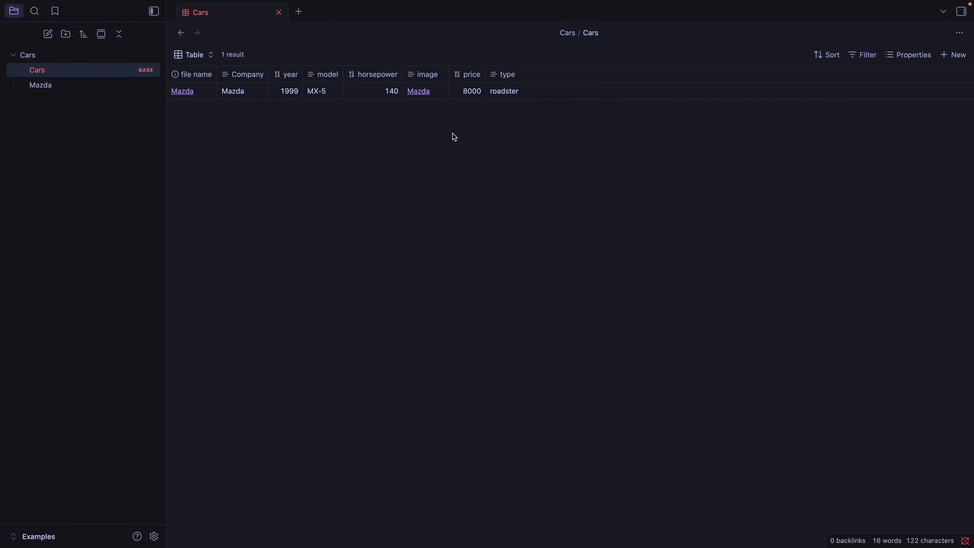
Reveal the Cars base file in Finder, open Cars.base in Visual Studio Code, and examine the note.company display name entry.
{"action": "right_click", "coordinate": [107, 74]}
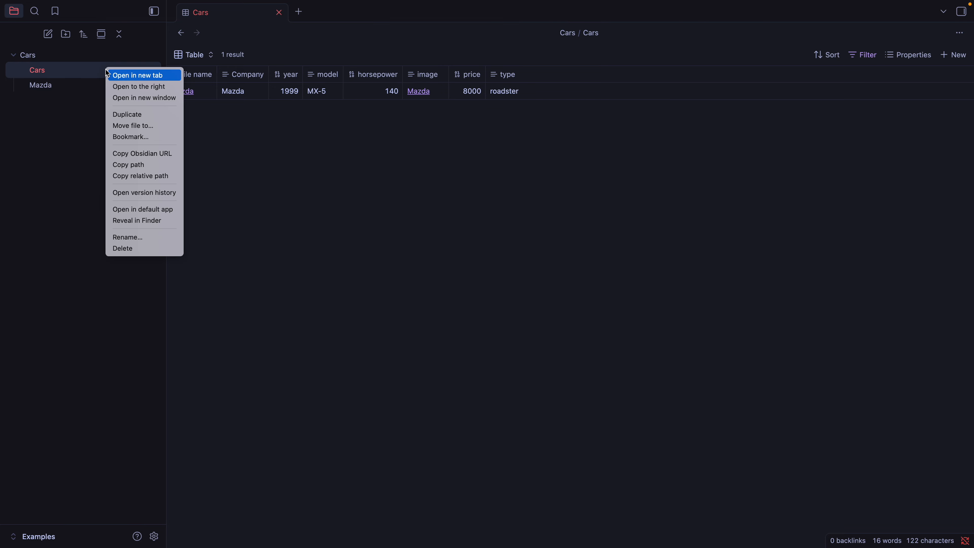
{"action": "left_click", "coordinate": [152, 220]}
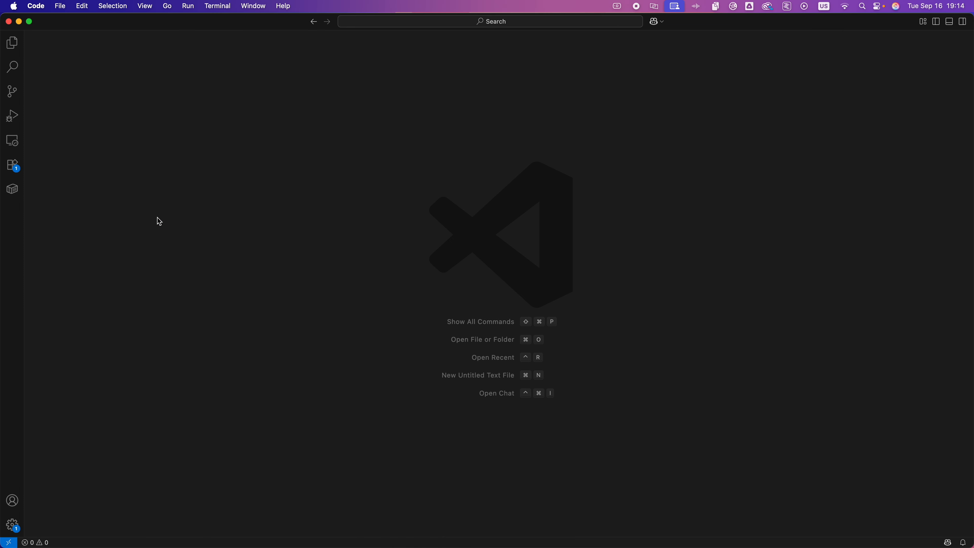
{"action": "key", "text": "super+Tab"}
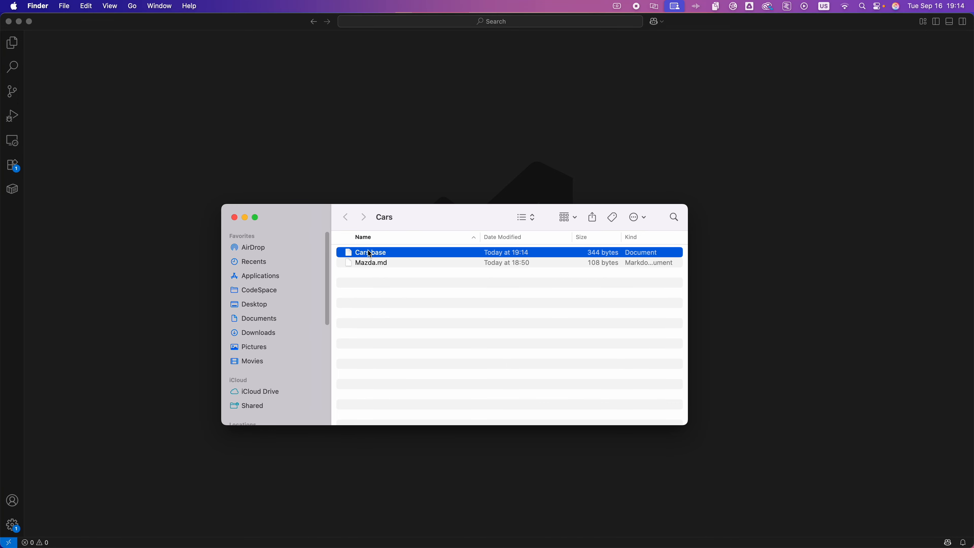
{"action": "left_click_drag", "start_coordinate": [386, 255], "coordinate": [329, 140]}
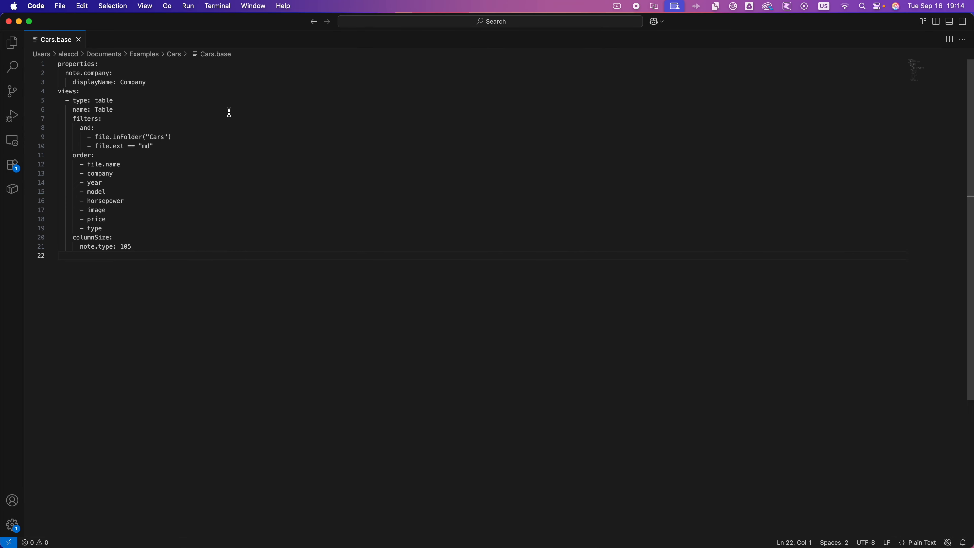
{"action": "left_click_drag", "start_coordinate": [65, 73], "coordinate": [156, 81]}
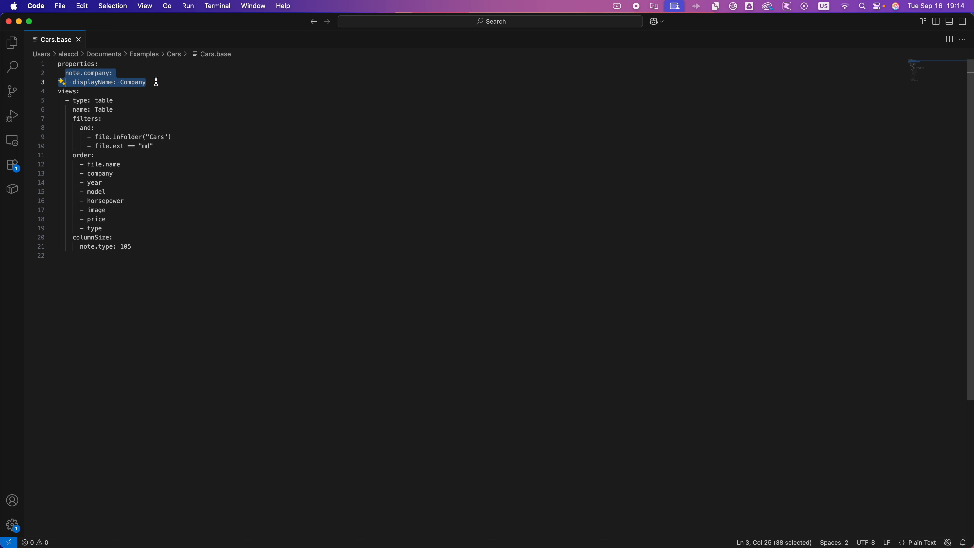
Add a note.model entry with displayName Model below the company entry in the properties section of Cars.base.
{"action": "left_click", "coordinate": [156, 82]}
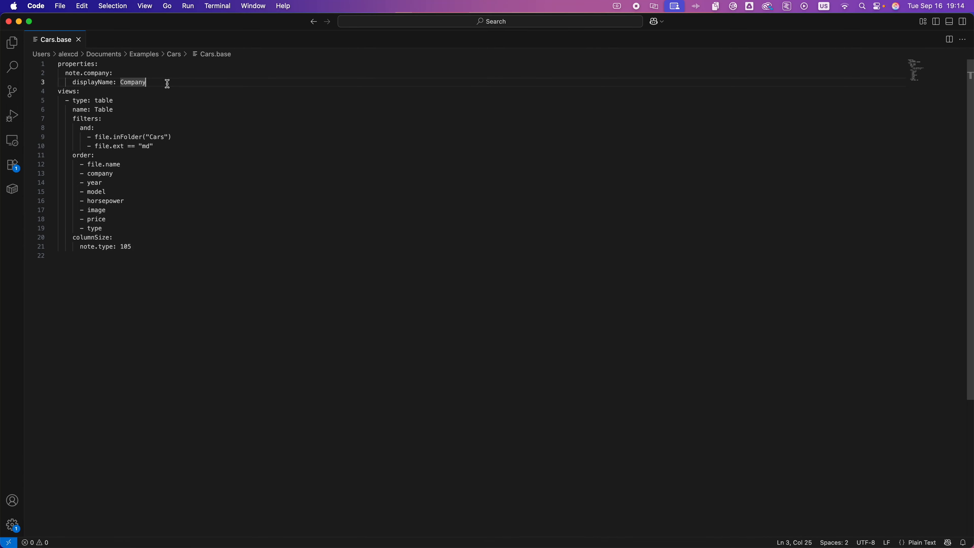
{"action": "key", "text": "Return"}
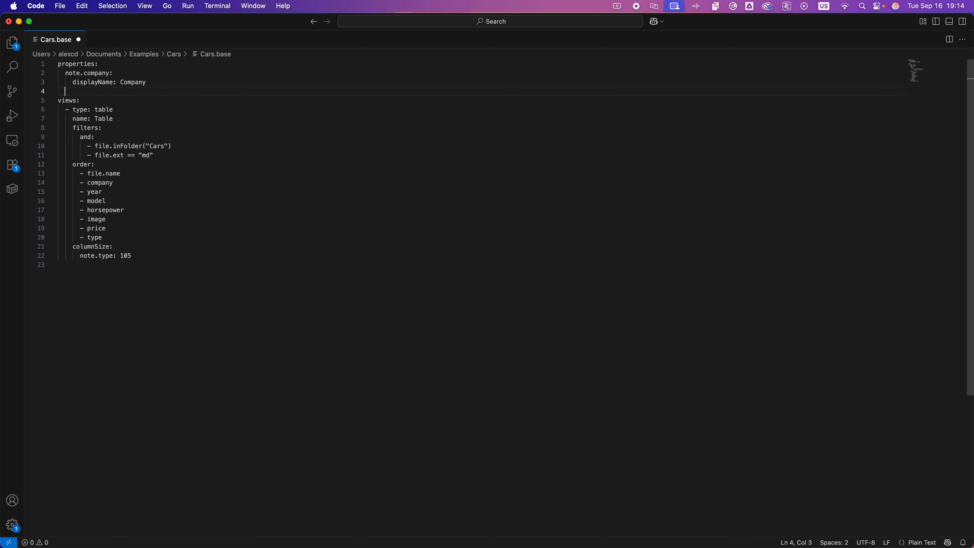
{"action": "type", "text": "note.model"}
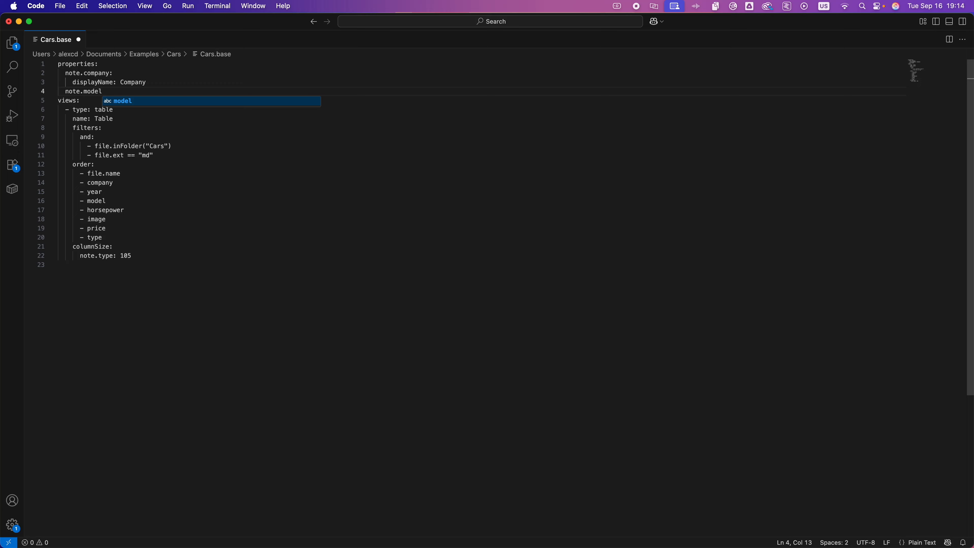
{"action": "type", "text": ":"}
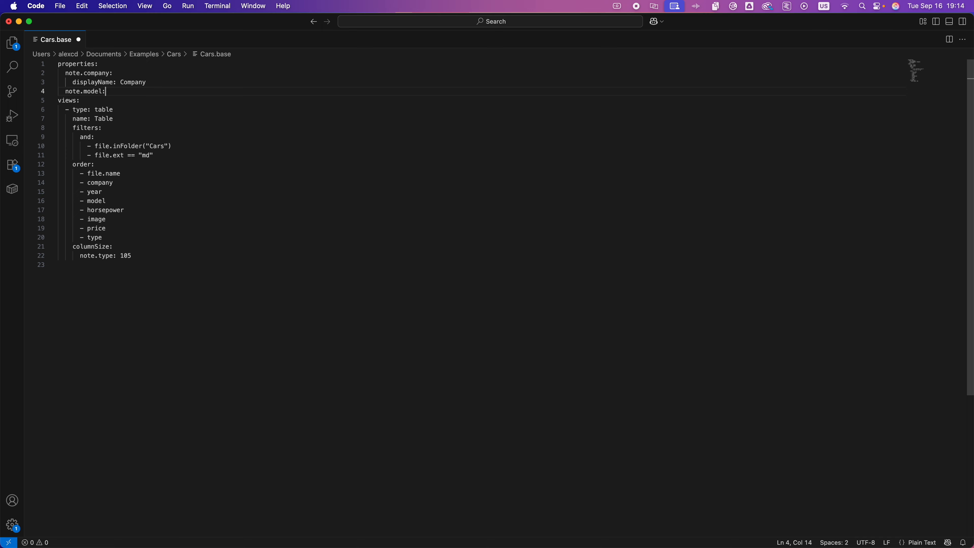
{"action": "key", "text": "Return"}
{"action": "key", "text": "Tab"}
{"action": "type", "text": "displayName"}
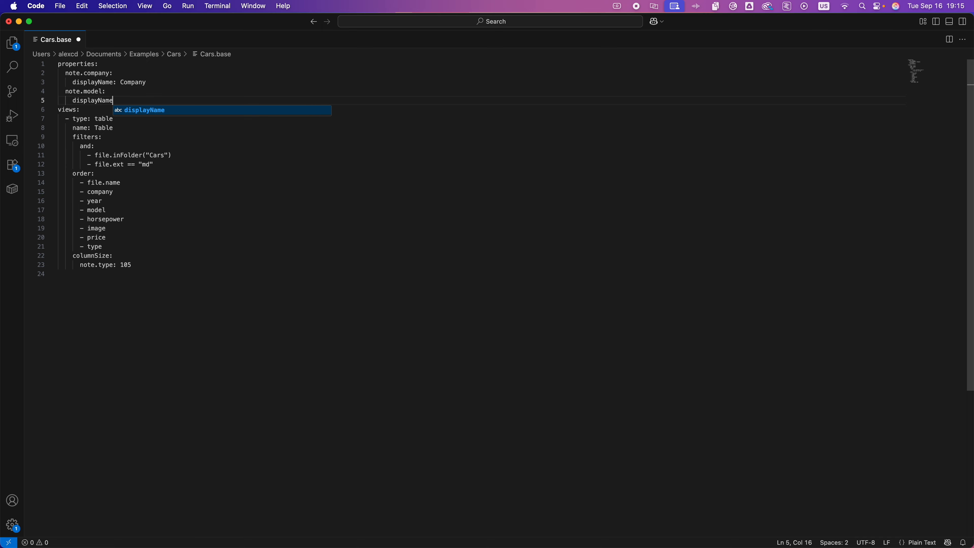
{"action": "type", "text": ": Model"}
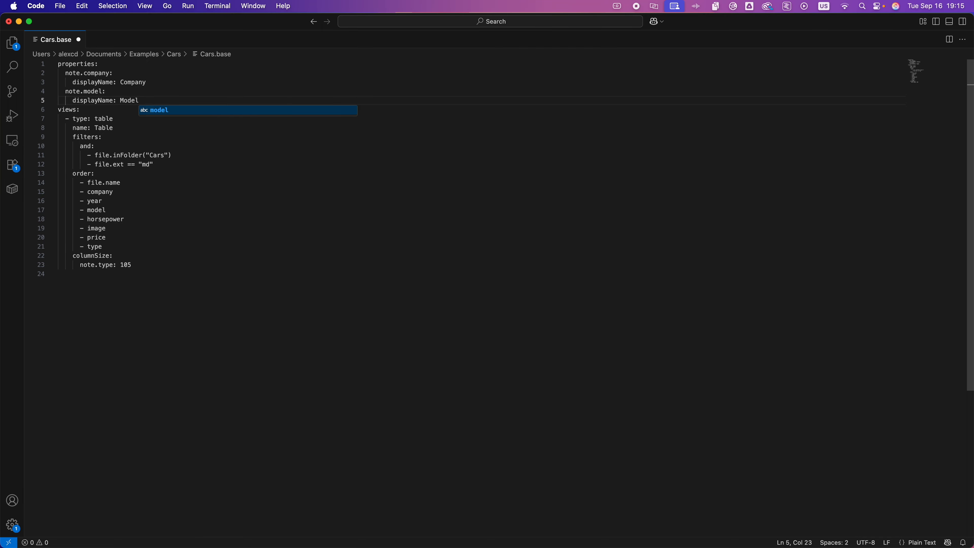
{"action": "left_click", "coordinate": [168, 83]}
{"action": "left_click", "coordinate": [168, 98]}
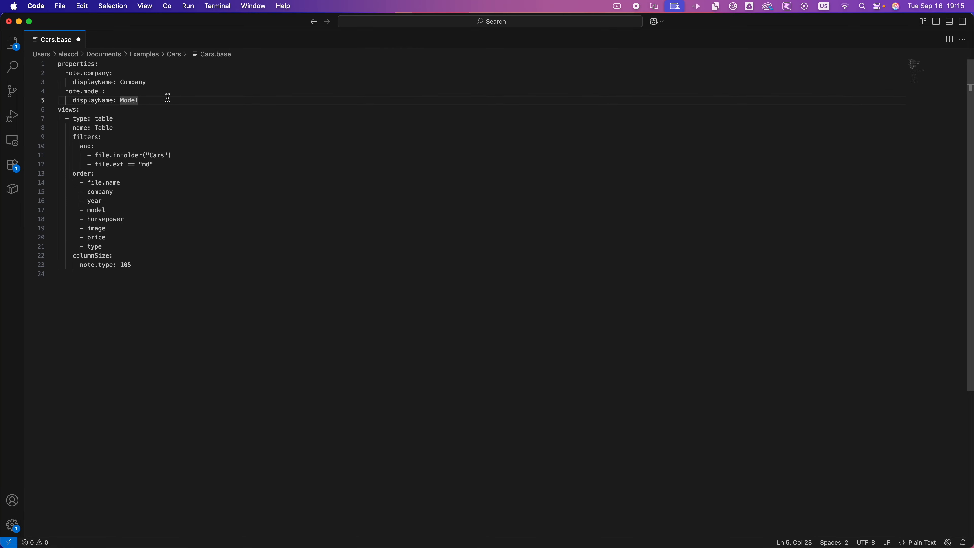
Save Cars.base and switch back to the Cars table in Obsidian.
{"action": "left_click", "coordinate": [60, 6]}
{"action": "left_click", "coordinate": [80, 160]}
{"action": "key", "text": "super+Tab"}
{"action": "key", "text": "super+Tab"}
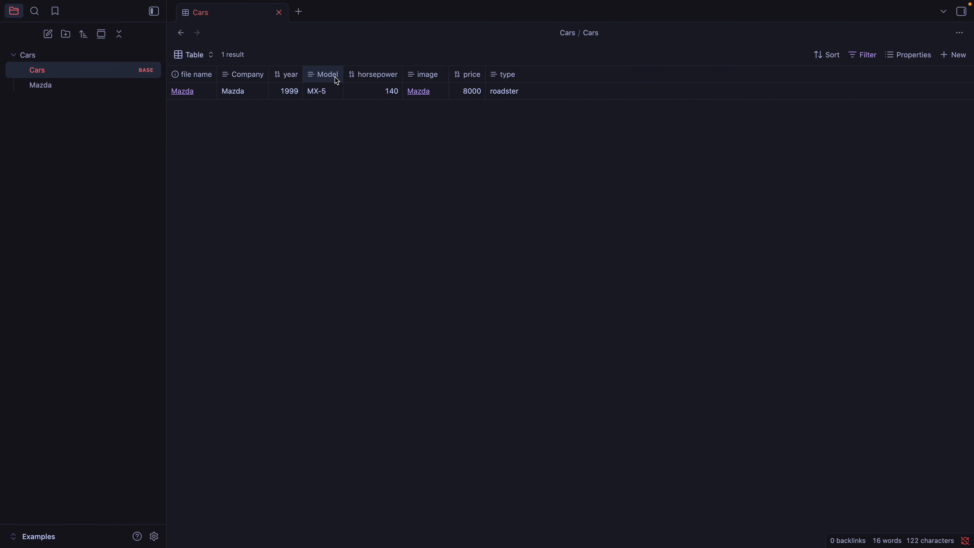
Set the display names of the year and horsepower columns to Year and Horsepower.
{"action": "left_click", "coordinate": [291, 77]}
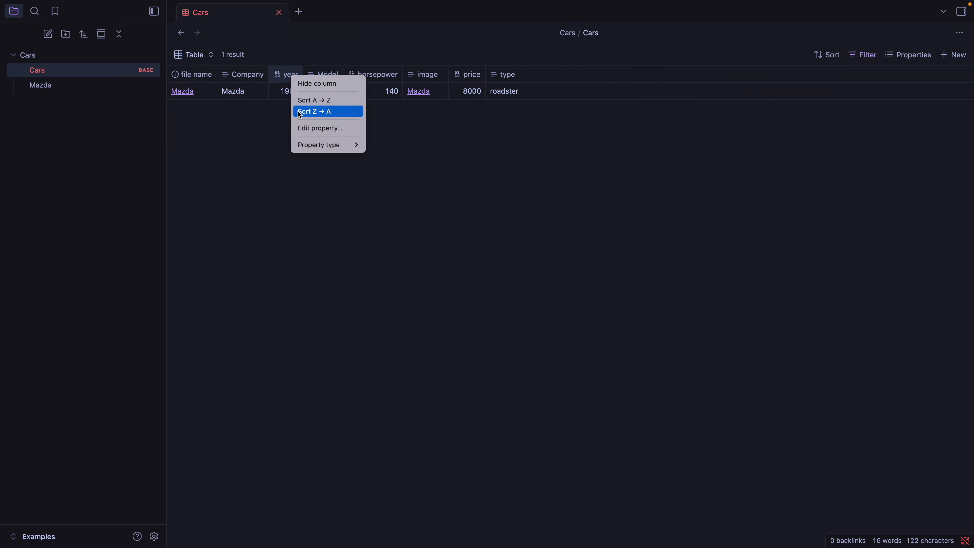
{"action": "left_click", "coordinate": [307, 128]}
{"action": "type", "text": "Year"}
{"action": "key", "text": "Return"}
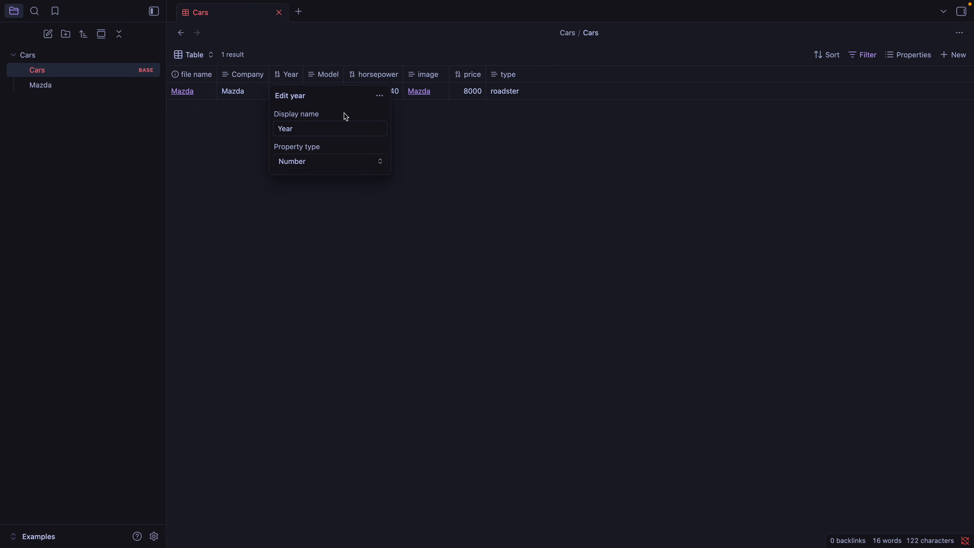
{"action": "left_click", "coordinate": [376, 79]}
{"action": "left_click", "coordinate": [397, 122]}
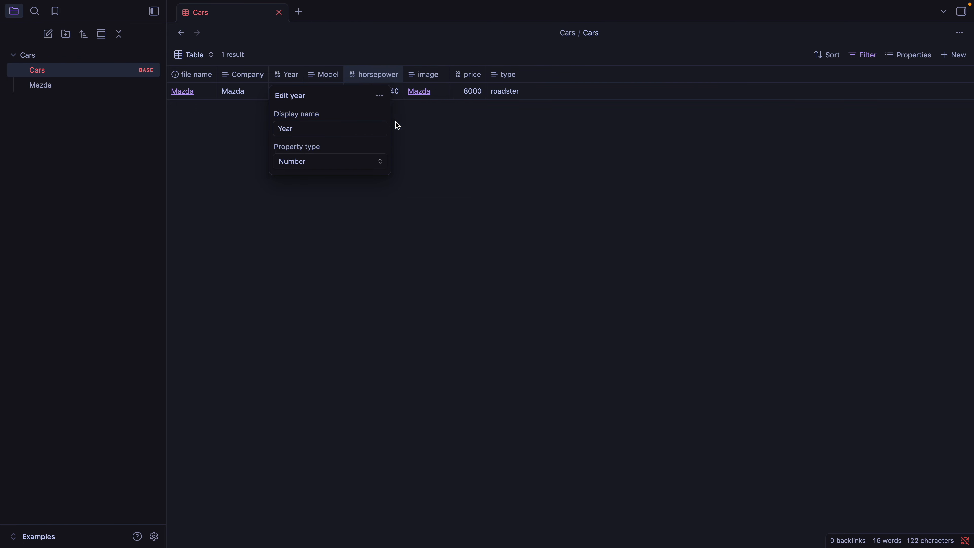
{"action": "type", "text": "Horsepower"}
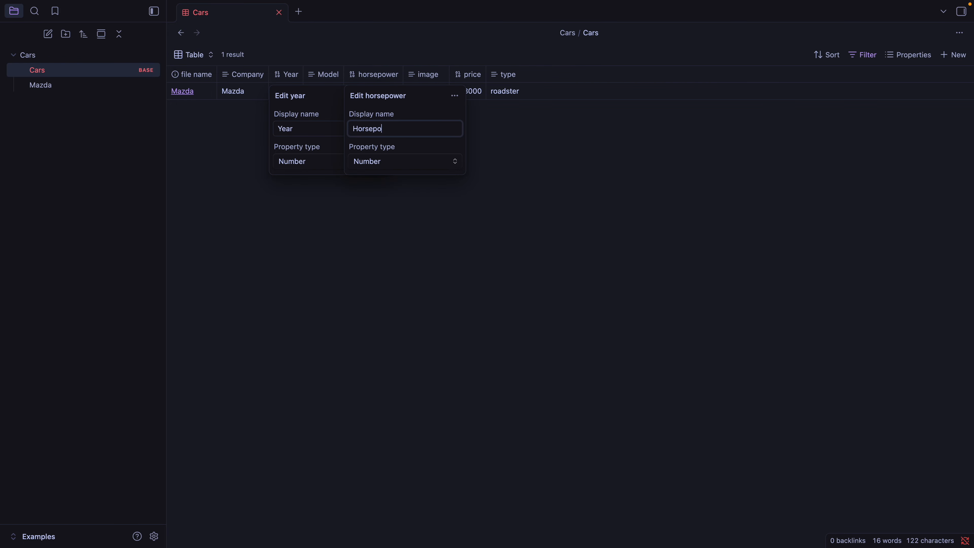
{"action": "key", "text": "Return"}
{"action": "left_click", "coordinate": [522, 148]}
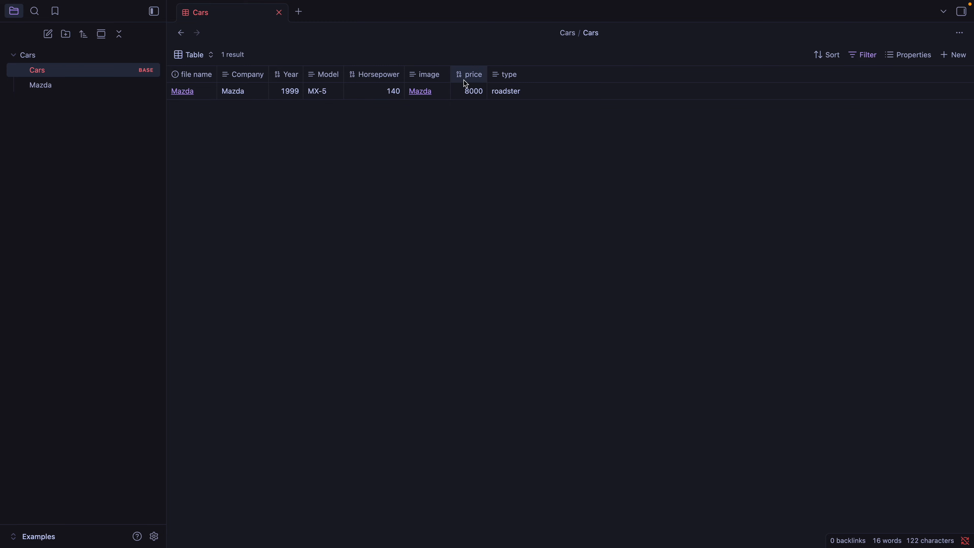
Set the display names of the image and price columns to Image and Price.
{"action": "left_click", "coordinate": [438, 77]}
{"action": "left_click", "coordinate": [456, 130]}
{"action": "type", "text": "Image"}
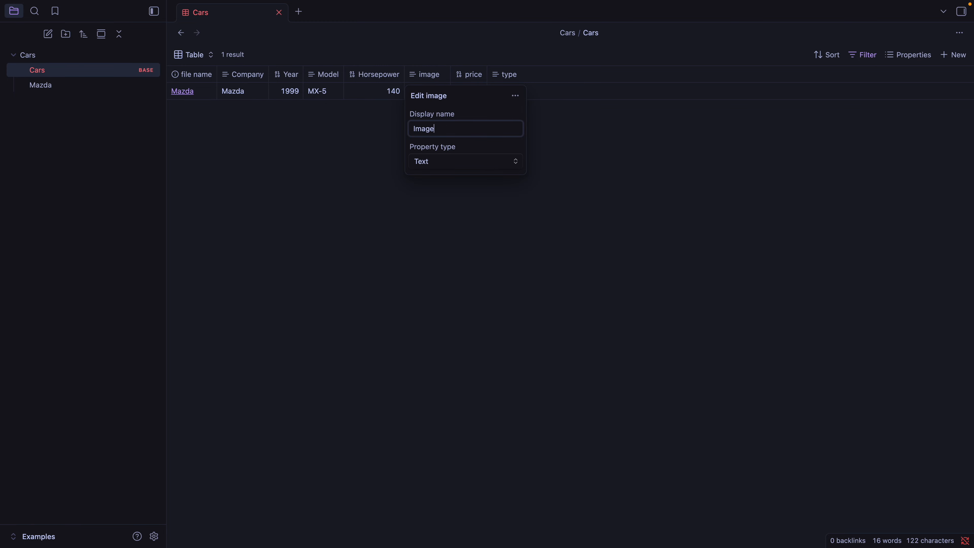
{"action": "key", "text": "Return"}
{"action": "left_click", "coordinate": [580, 159]}
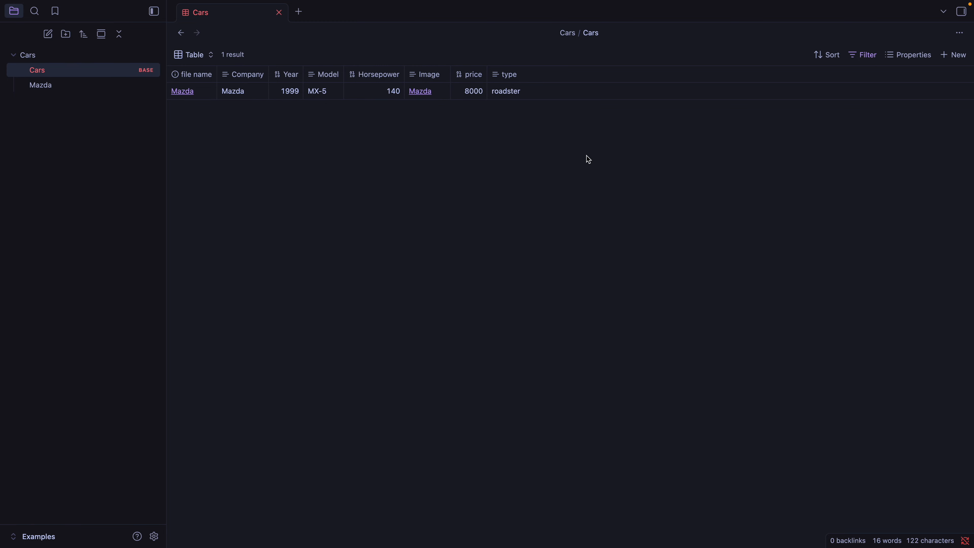
{"action": "left_click", "coordinate": [460, 76]}
{"action": "left_click", "coordinate": [492, 127]}
{"action": "type", "text": "Price"}
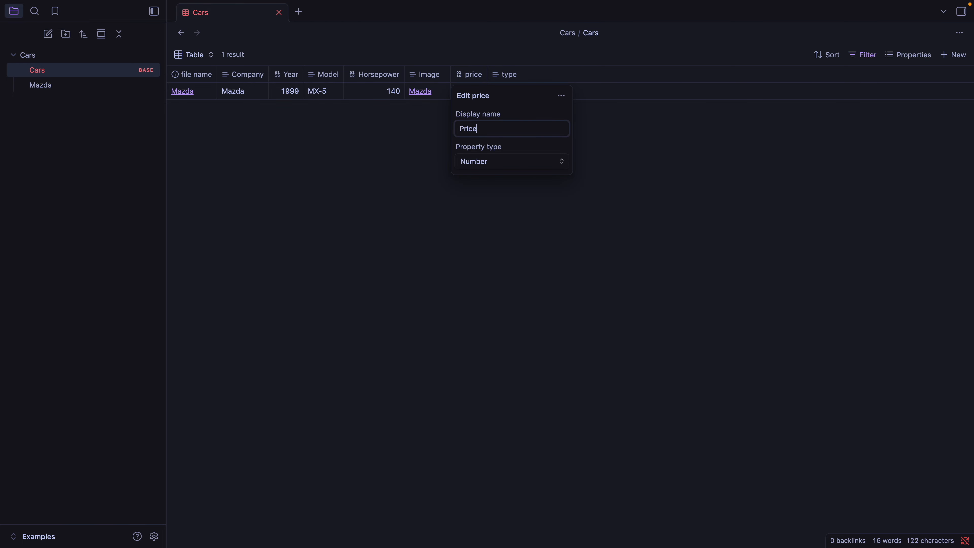
{"action": "key", "text": "Return"}
Set the display name of the type column to Type.
{"action": "left_click", "coordinate": [508, 74]}
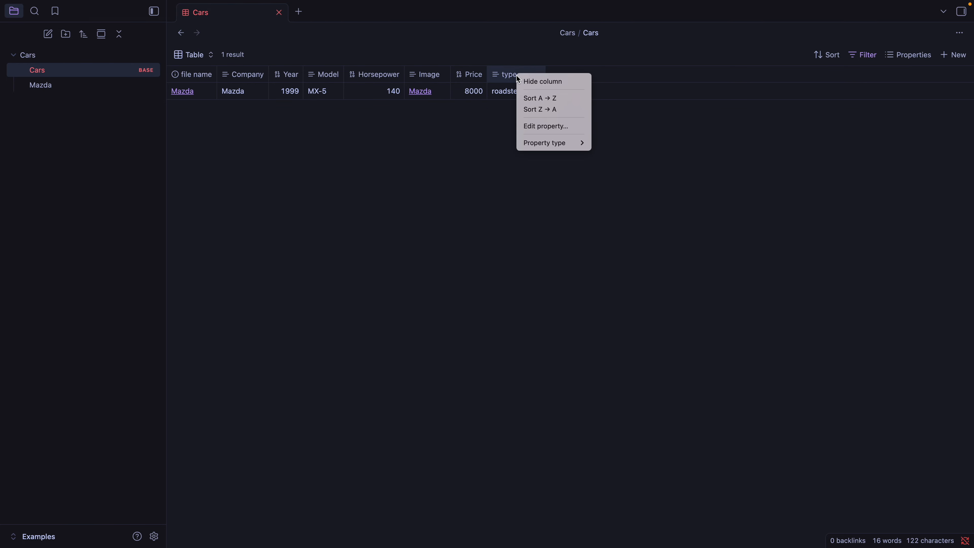
{"action": "left_click", "coordinate": [528, 123]}
{"action": "type", "text": "Type"}
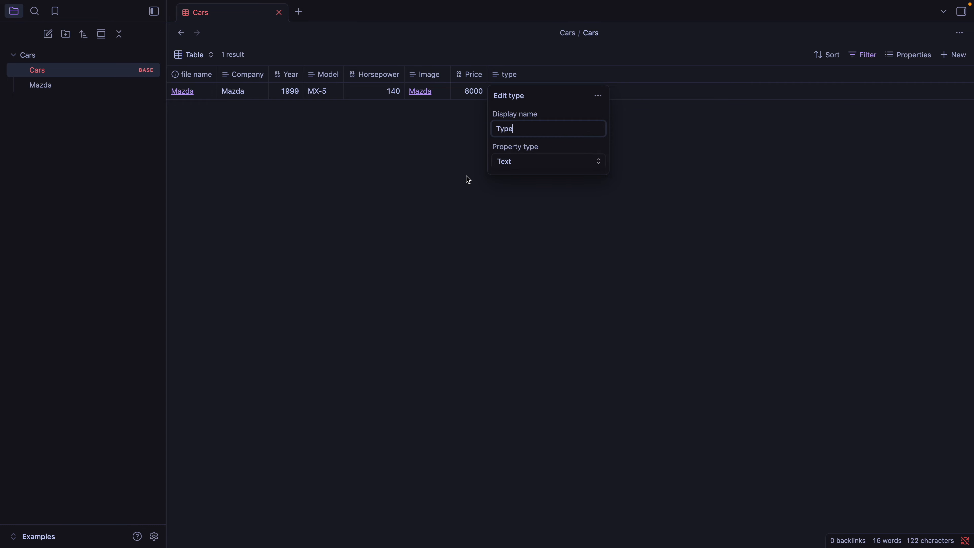
{"action": "left_click", "coordinate": [456, 183]}
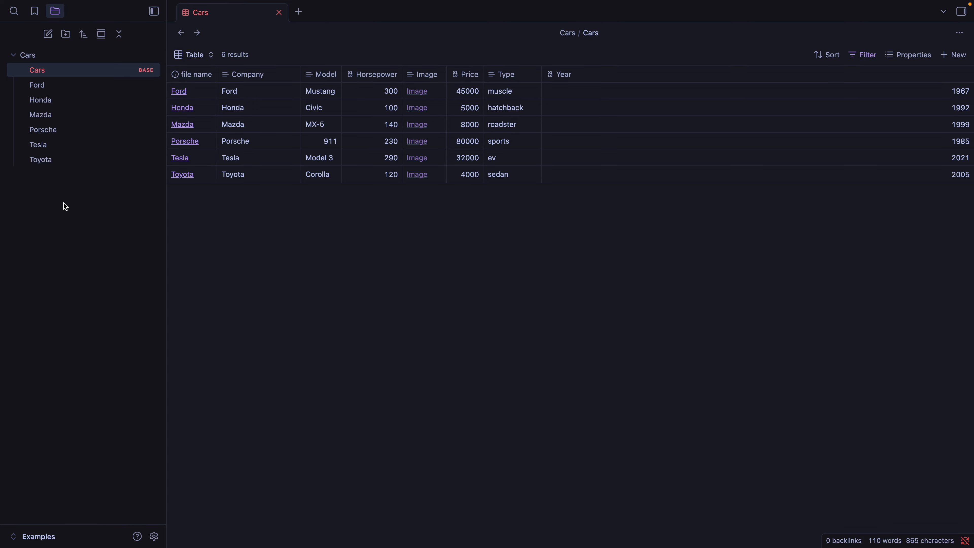
Create a new vault folder named Templates alongside the Cars folder.
{"action": "right_click", "coordinate": [46, 197]}
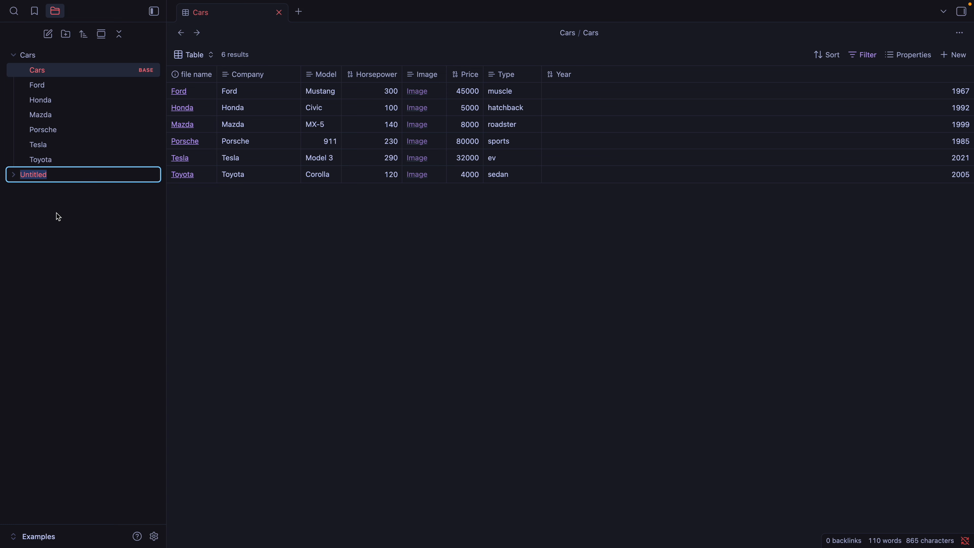
{"action": "type", "text": "Templates"}
{"action": "key", "text": "Return"}
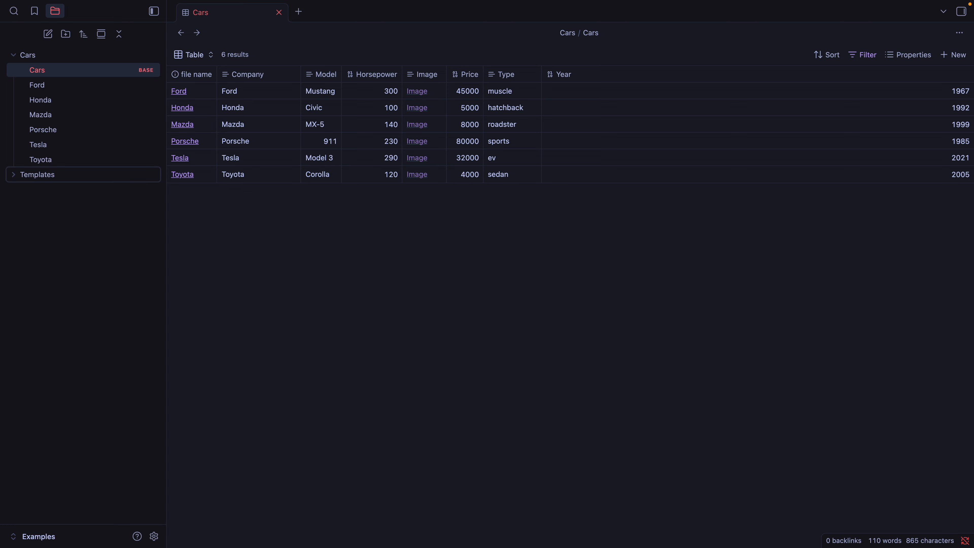
Create a note titled Cars Template in the Templates folder and insert a properties block in it.
{"action": "right_click", "coordinate": [90, 177]}
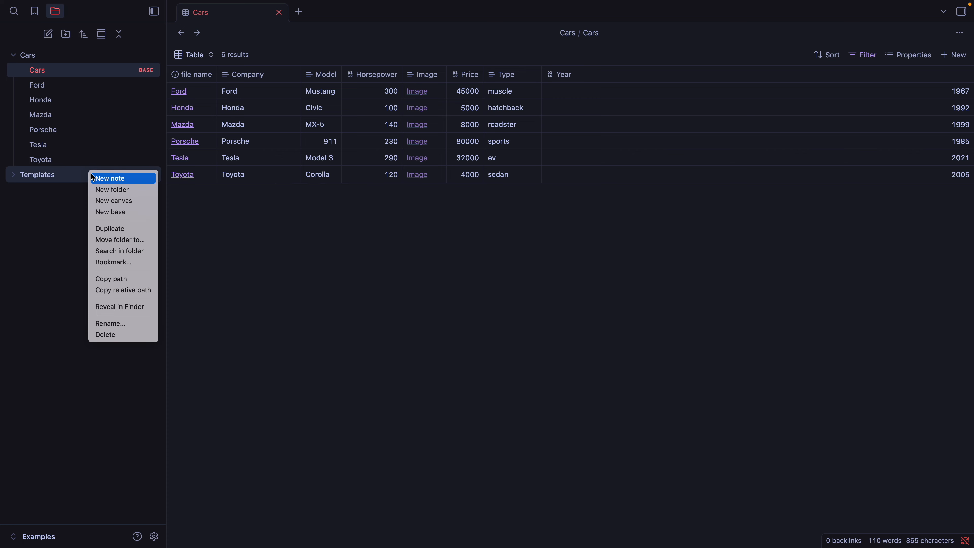
{"action": "left_click", "coordinate": [96, 179]}
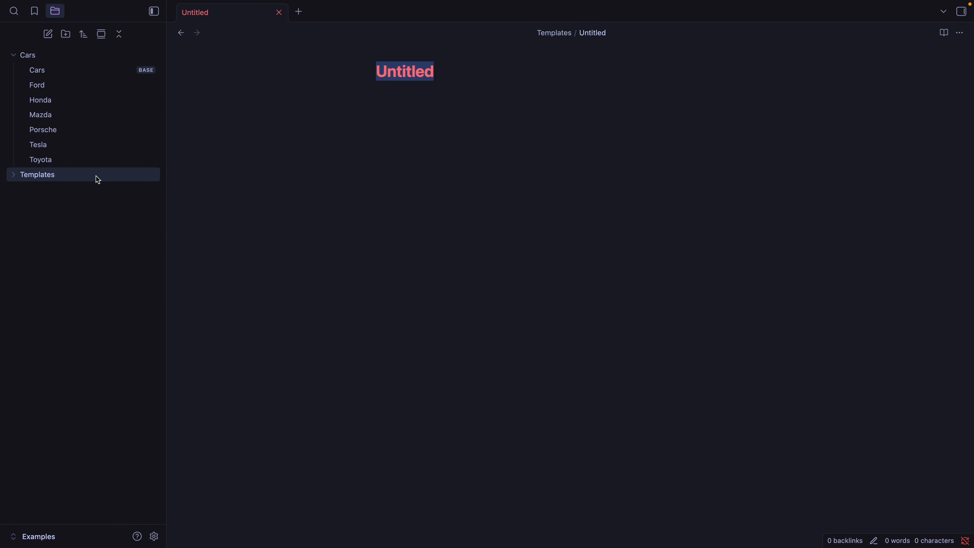
{"action": "type", "text": "Cars Tem"}
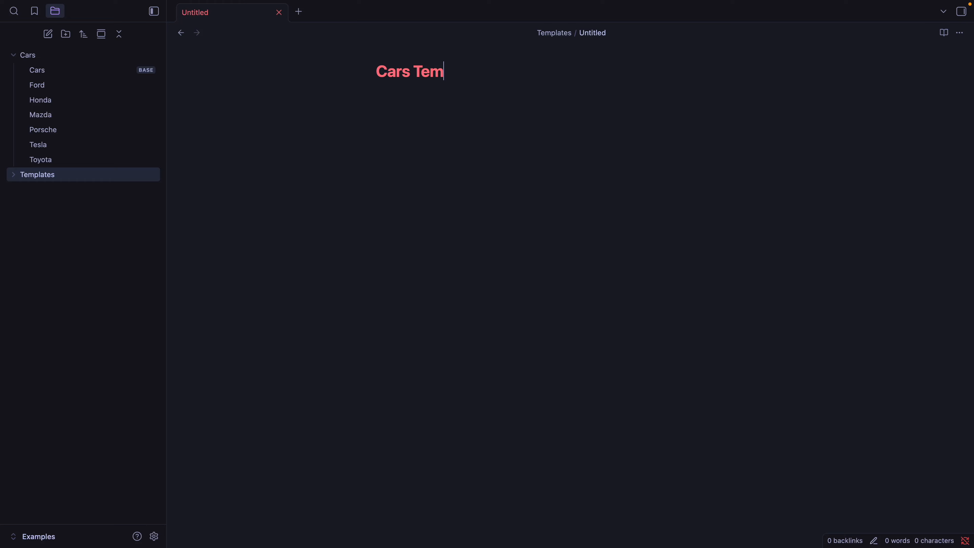
{"action": "type", "text": "plate"}
{"action": "key", "text": "Return"}
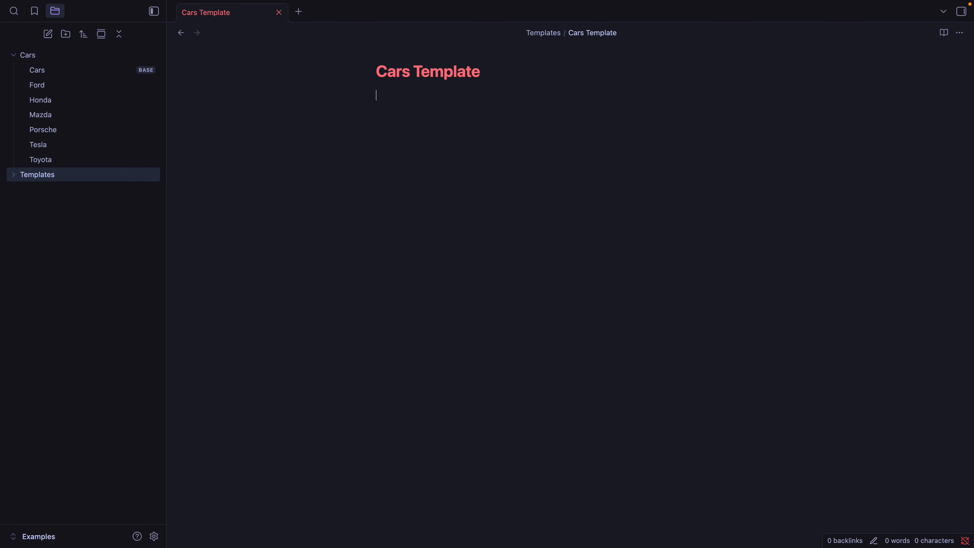
{"action": "type", "text": "---"}
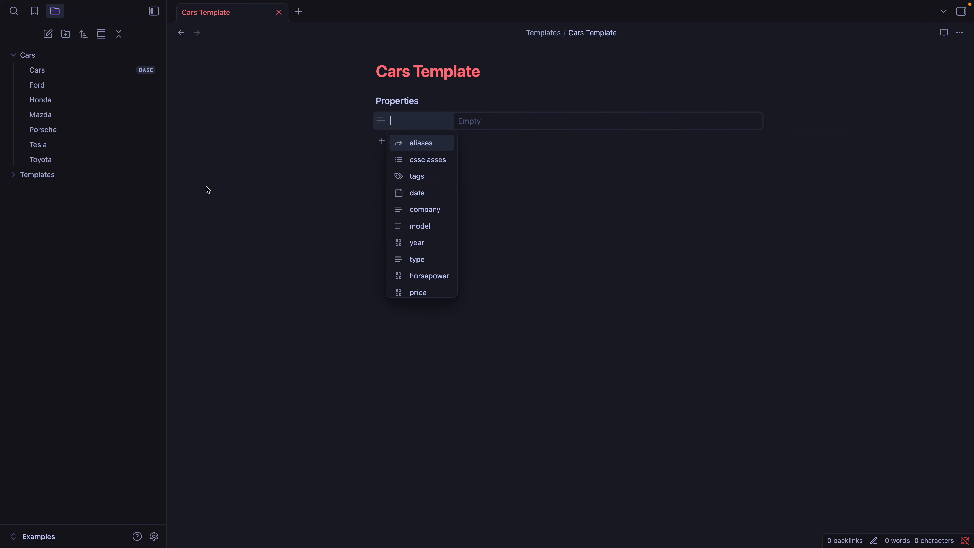
Add the existing company, model and year properties to the Cars Template note.
{"action": "left_click", "coordinate": [418, 209]}
{"action": "left_click", "coordinate": [411, 150]}
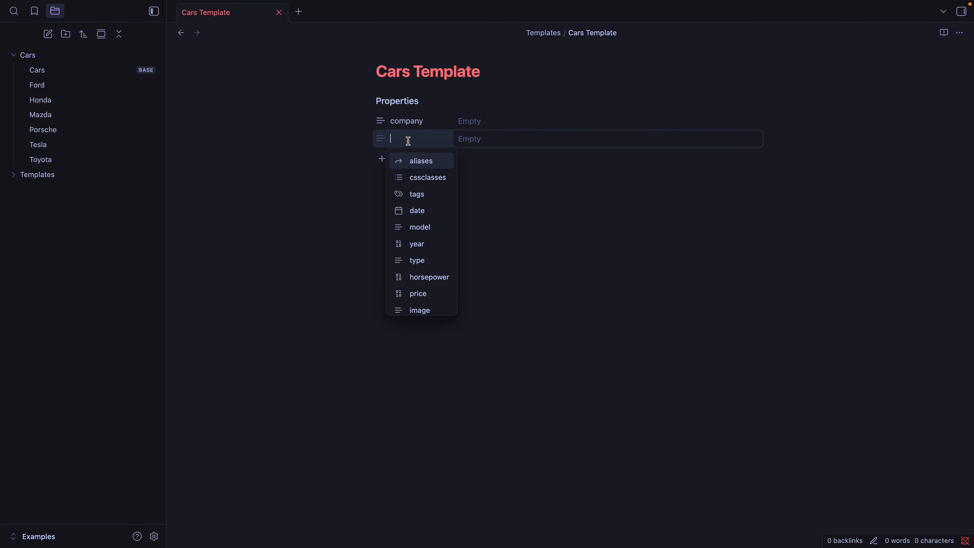
{"action": "left_click", "coordinate": [414, 225]}
{"action": "key", "text": "Escape"}
{"action": "left_click", "coordinate": [415, 165]}
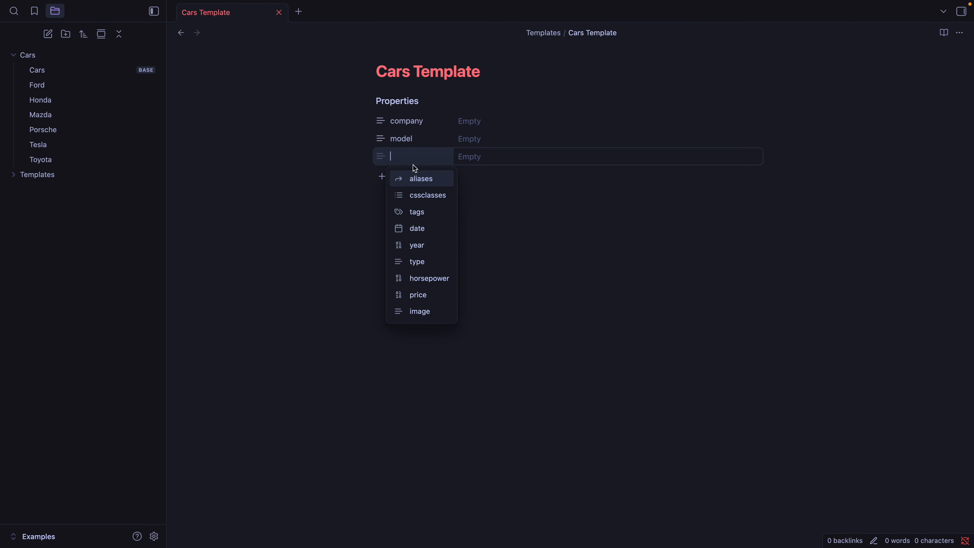
{"action": "left_click", "coordinate": [417, 248]}
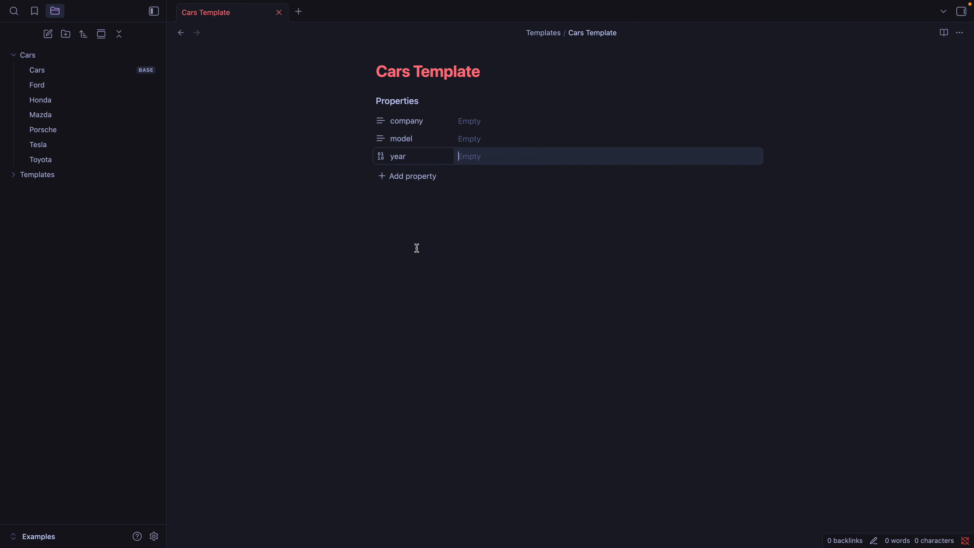
Add the type, horsepower, price and image properties to the Cars Template note, leaving their values empty.
{"action": "left_click", "coordinate": [399, 182]}
{"action": "left_click", "coordinate": [406, 264]}
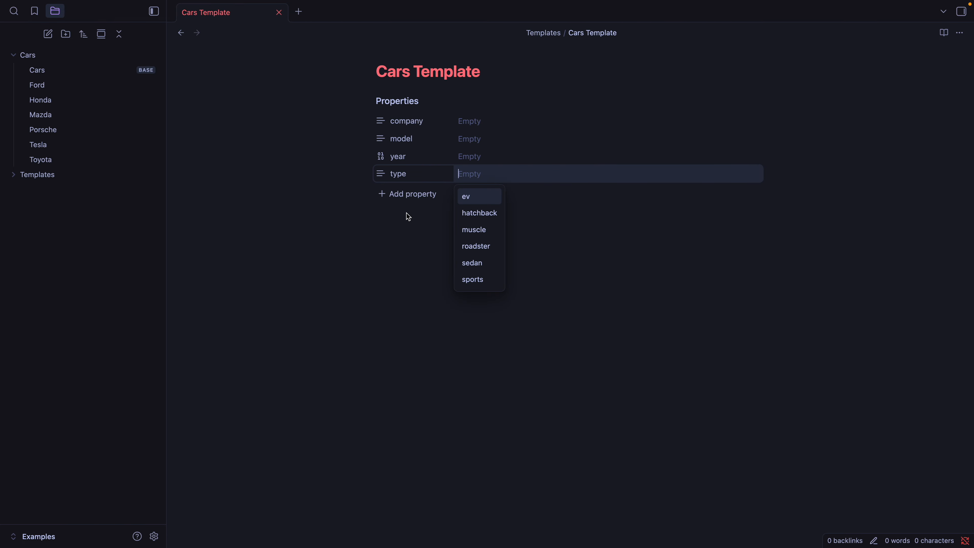
{"action": "left_click", "coordinate": [404, 193]}
{"action": "left_click", "coordinate": [413, 279]}
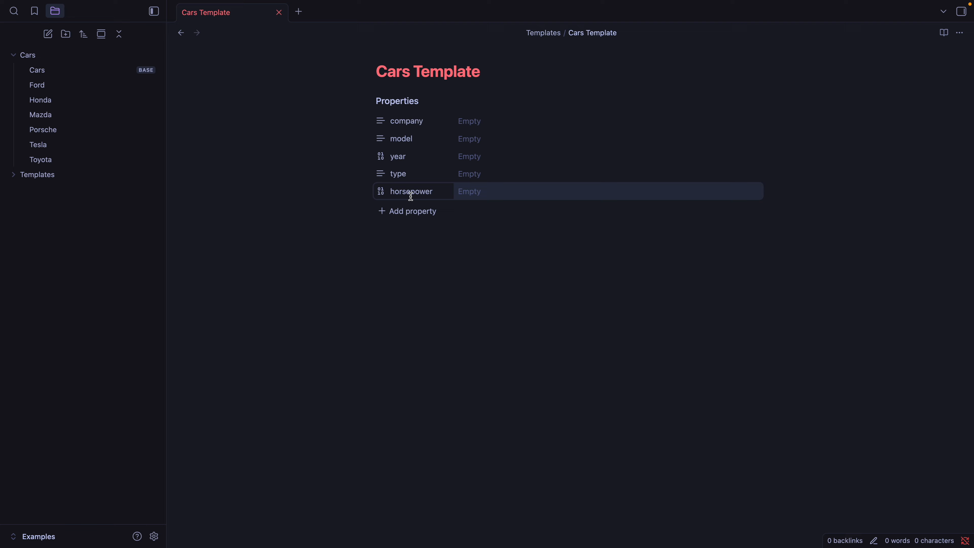
{"action": "left_click", "coordinate": [410, 211]}
{"action": "left_click", "coordinate": [412, 295]}
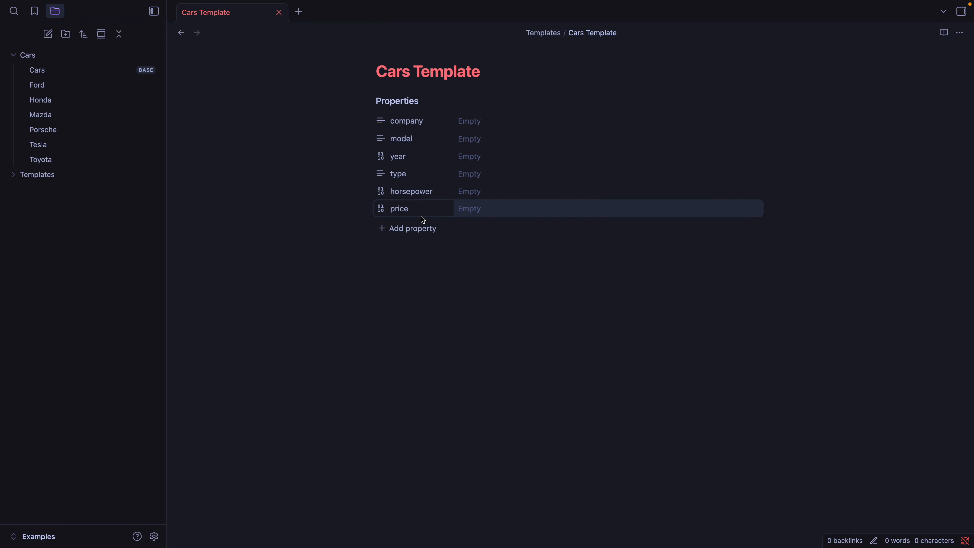
{"action": "left_click", "coordinate": [409, 229]}
{"action": "left_click", "coordinate": [416, 315]}
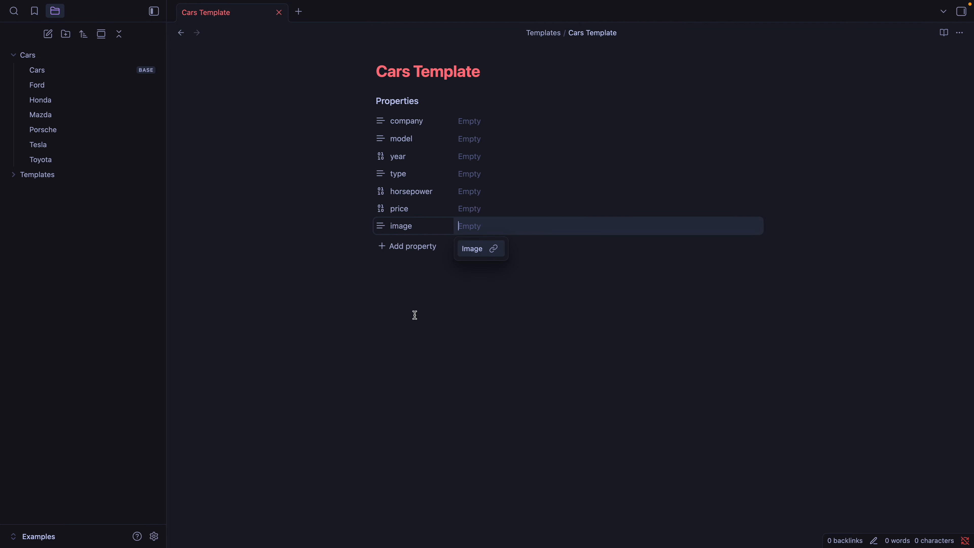
{"action": "left_click", "coordinate": [414, 315]}
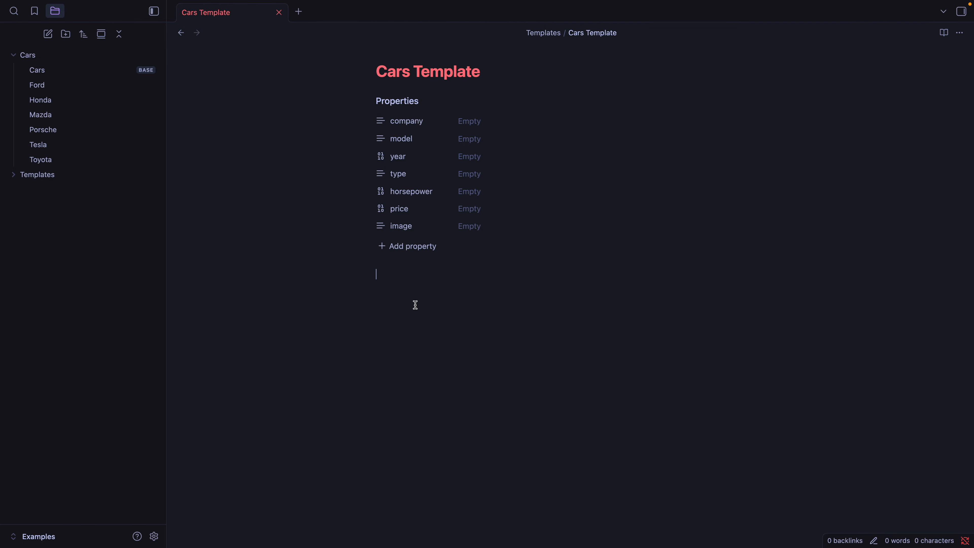
Enable the Templates core plugin in the app settings.
{"action": "left_click", "coordinate": [155, 536]}
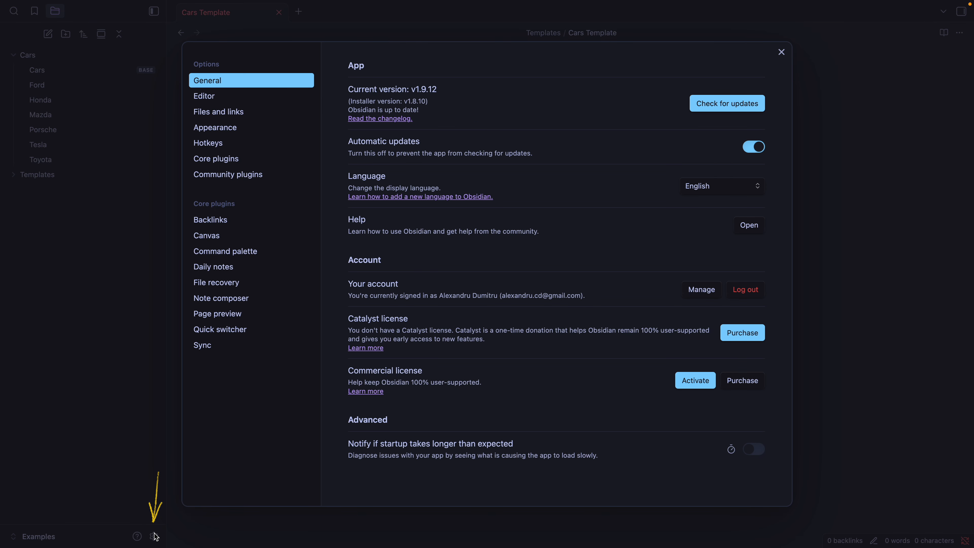
{"action": "left_click", "coordinate": [248, 160]}
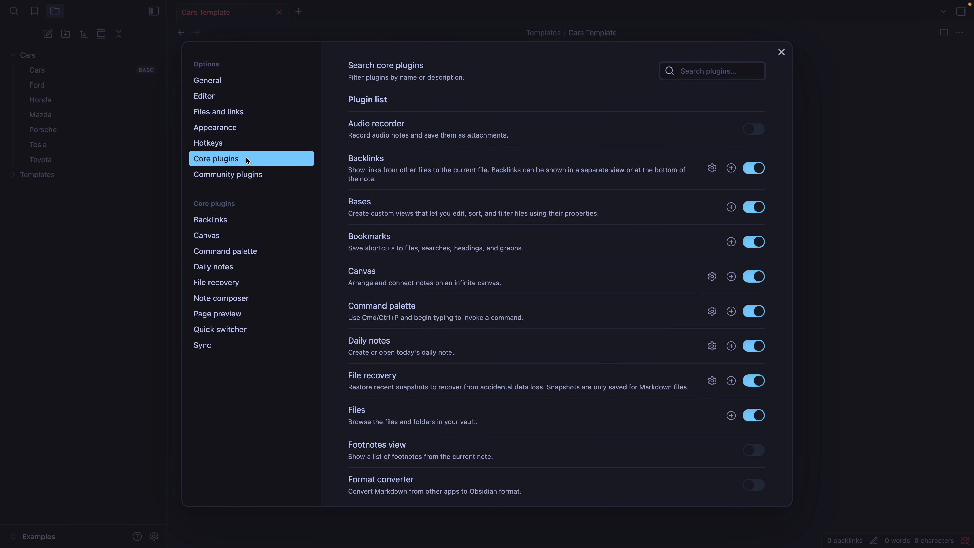
{"action": "scroll", "coordinate": [454, 287], "scroll_direction": "down", "scroll_amount": 8}
{"action": "scroll", "coordinate": [455, 288], "scroll_direction": "down", "scroll_amount": 10}
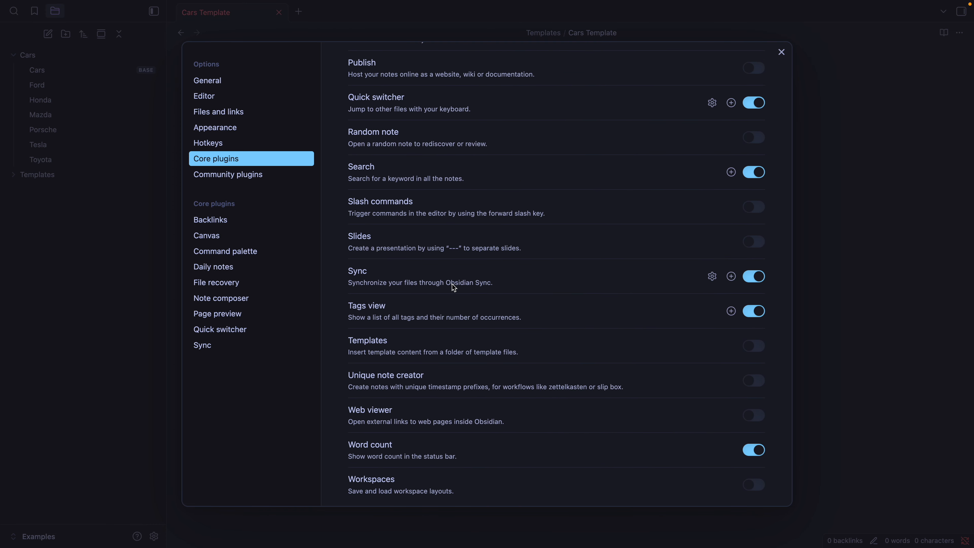
{"action": "left_click", "coordinate": [337, 311]}
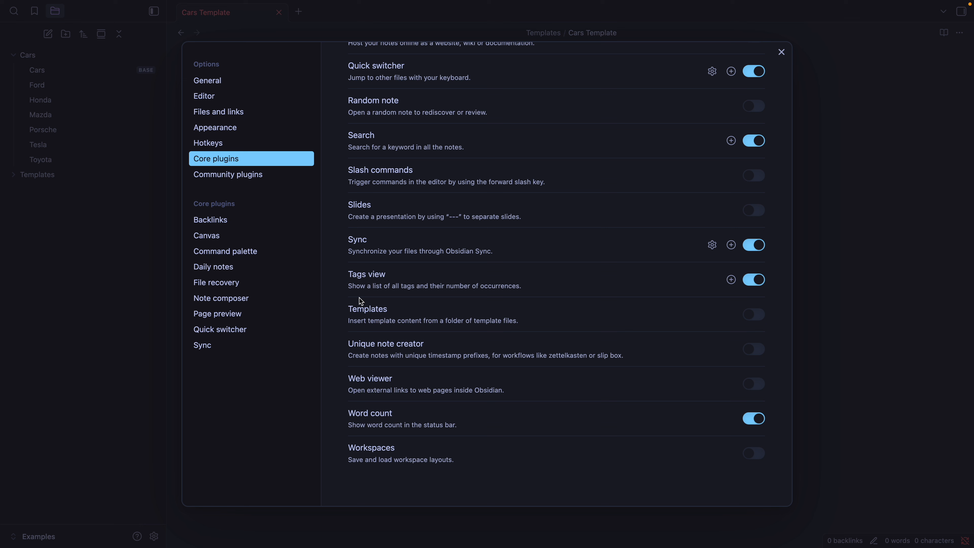
{"action": "left_click", "coordinate": [751, 318]}
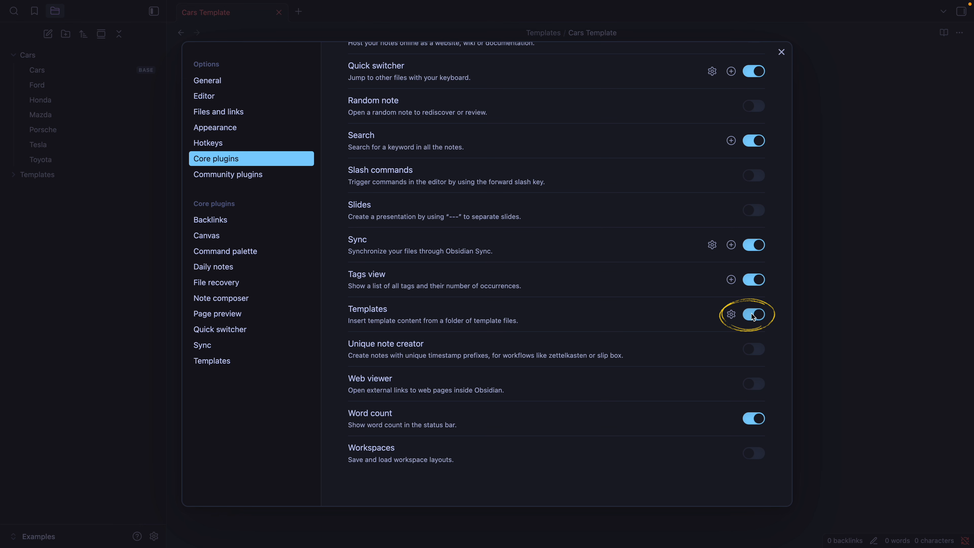
Set the Templates plugin's template folder location to Templates and close the settings.
{"action": "left_click", "coordinate": [732, 315]}
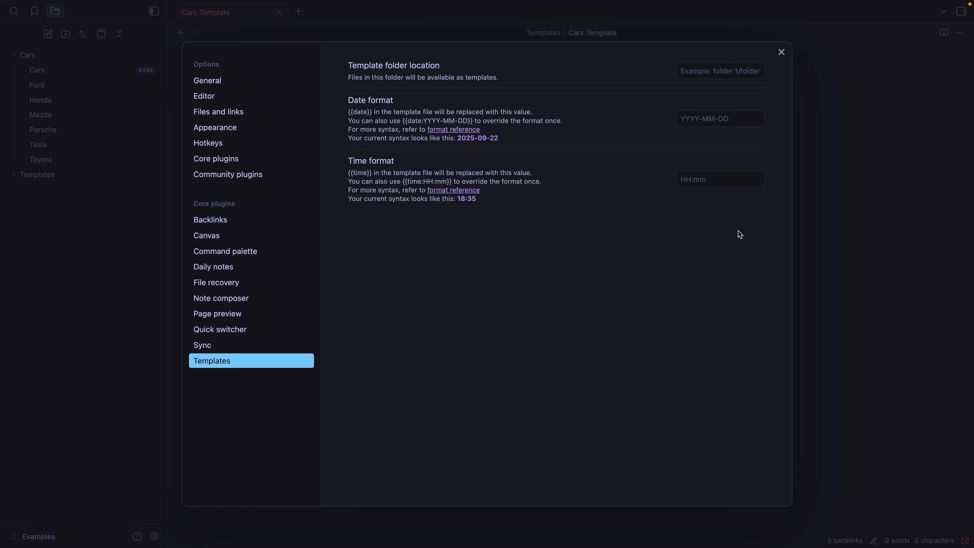
{"action": "left_click", "coordinate": [722, 65]}
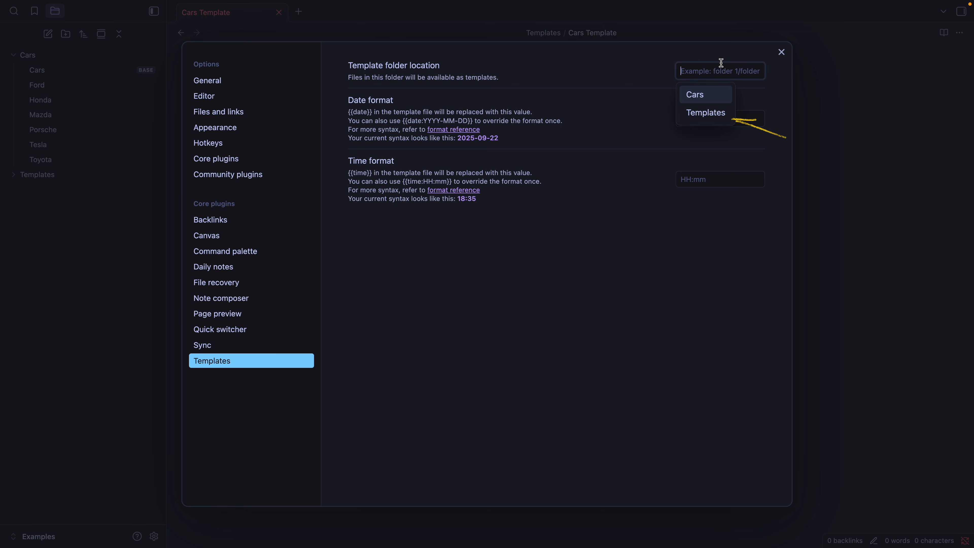
{"action": "left_click", "coordinate": [711, 113]}
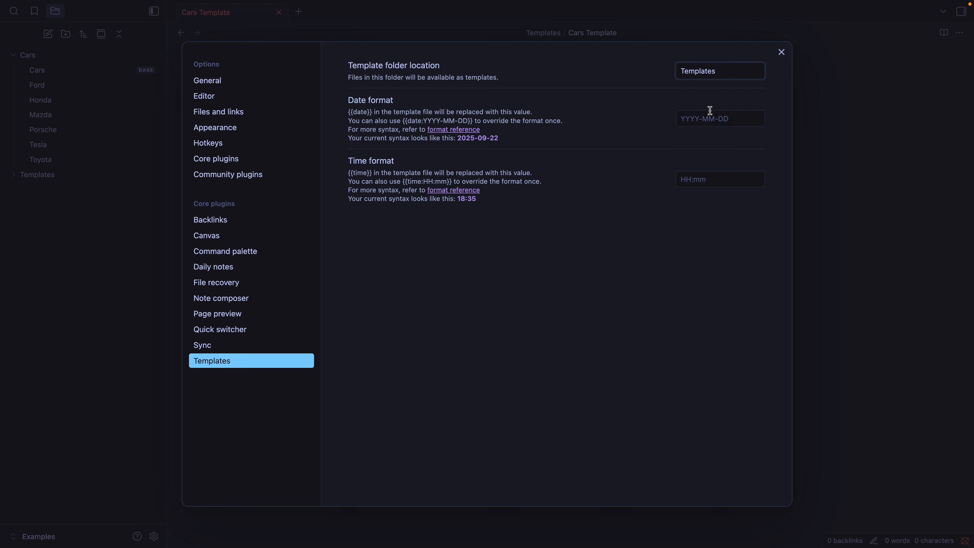
{"action": "left_click", "coordinate": [782, 53]}
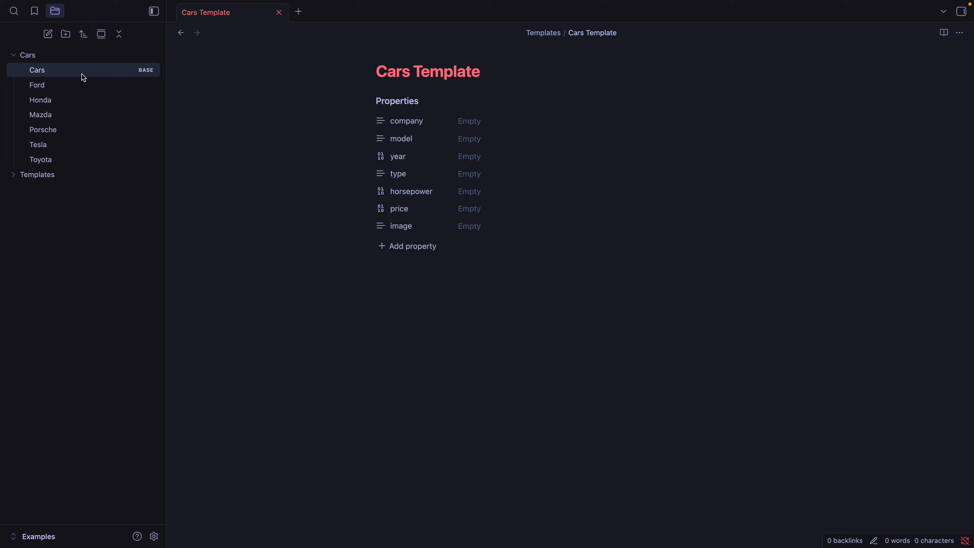
Create a new note titled My New Car in the Cars folder.
{"action": "right_click", "coordinate": [107, 58]}
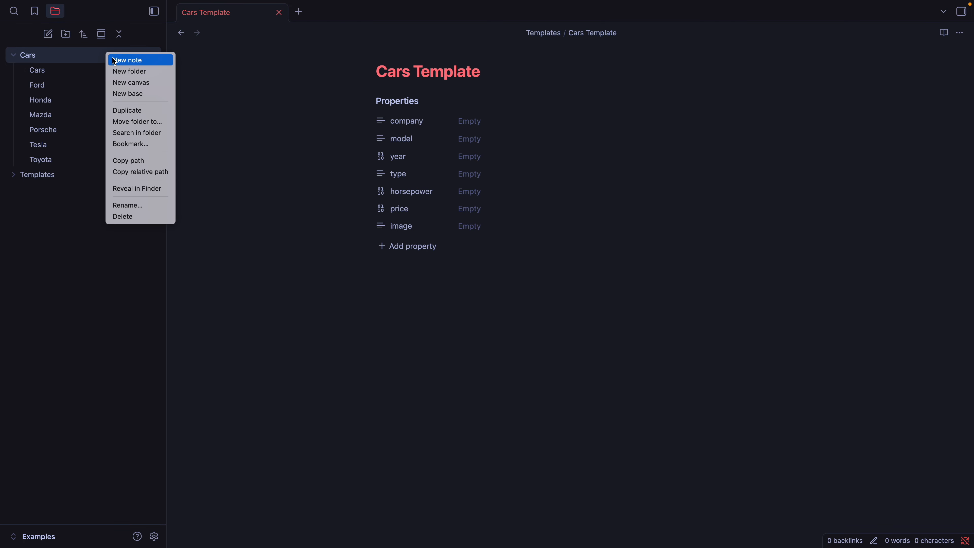
{"action": "left_click", "coordinate": [115, 60]}
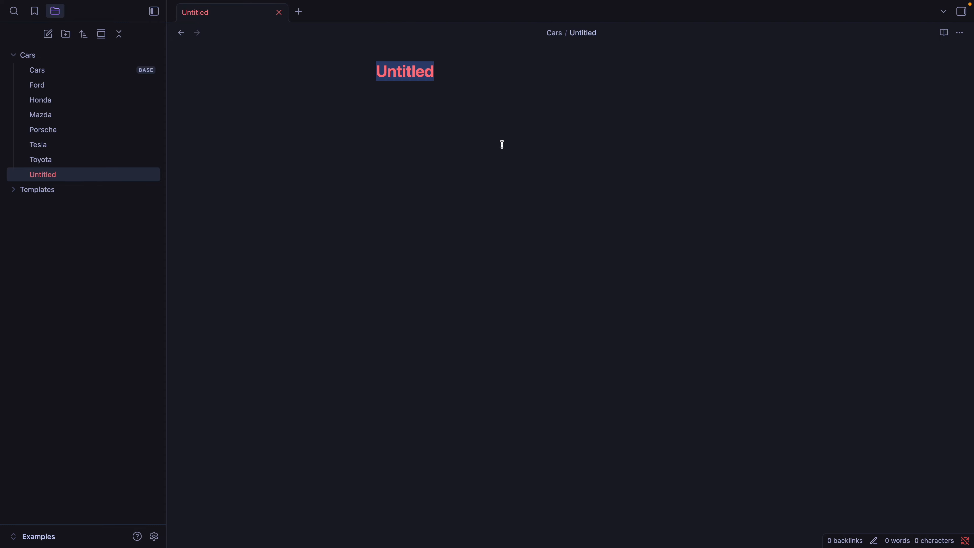
{"action": "type", "text": "My New Car"}
{"action": "key", "text": "Return"}
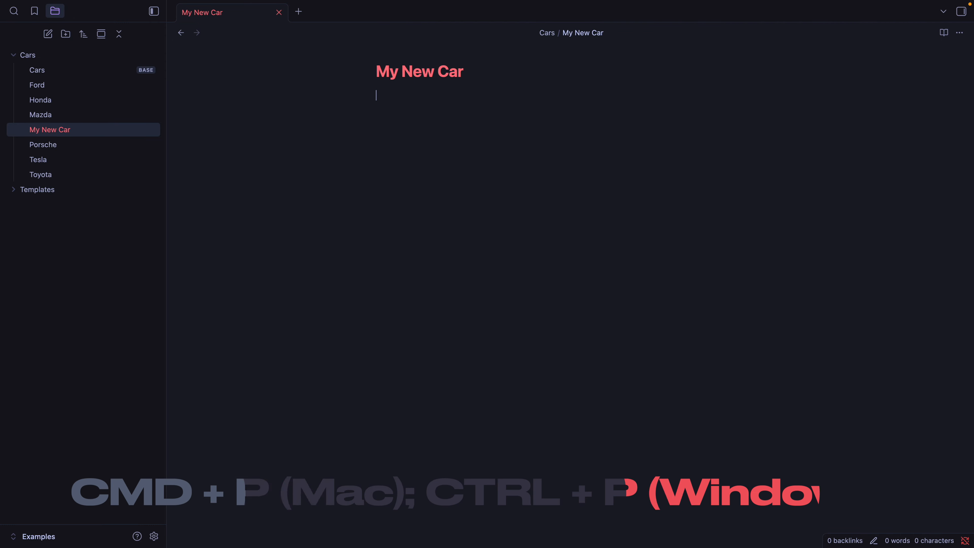
Insert the Cars Template into the My New Car note.
{"action": "key", "text": "cmd+p"}
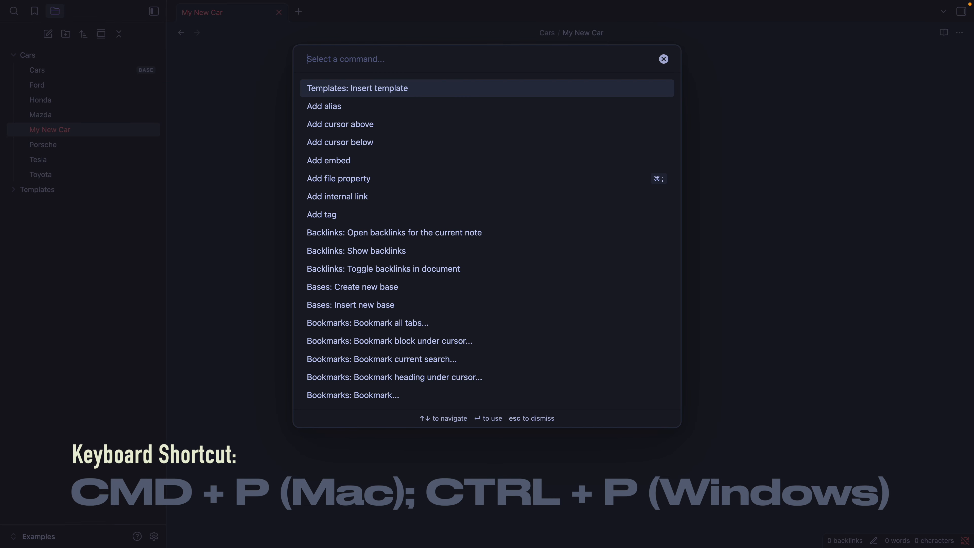
{"action": "type", "text": "template"}
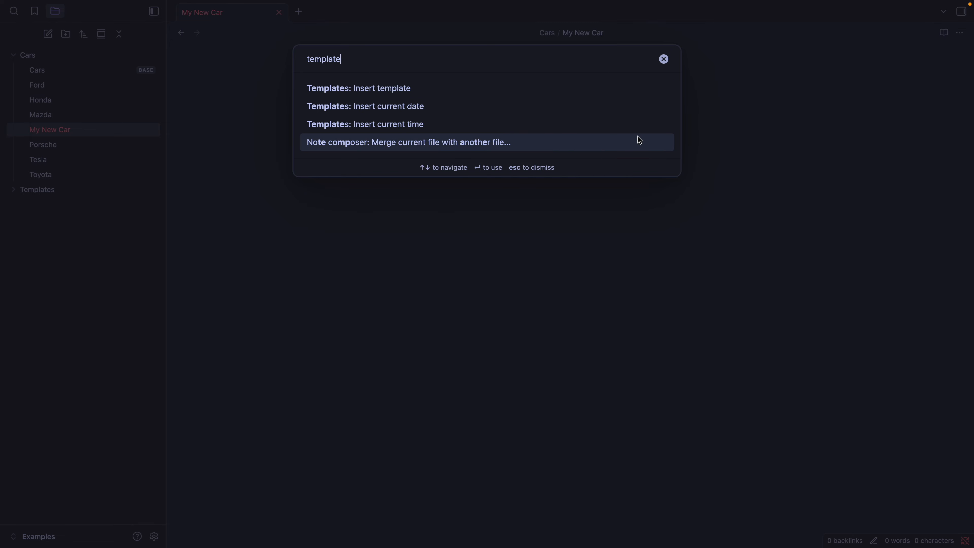
{"action": "left_click", "coordinate": [420, 92]}
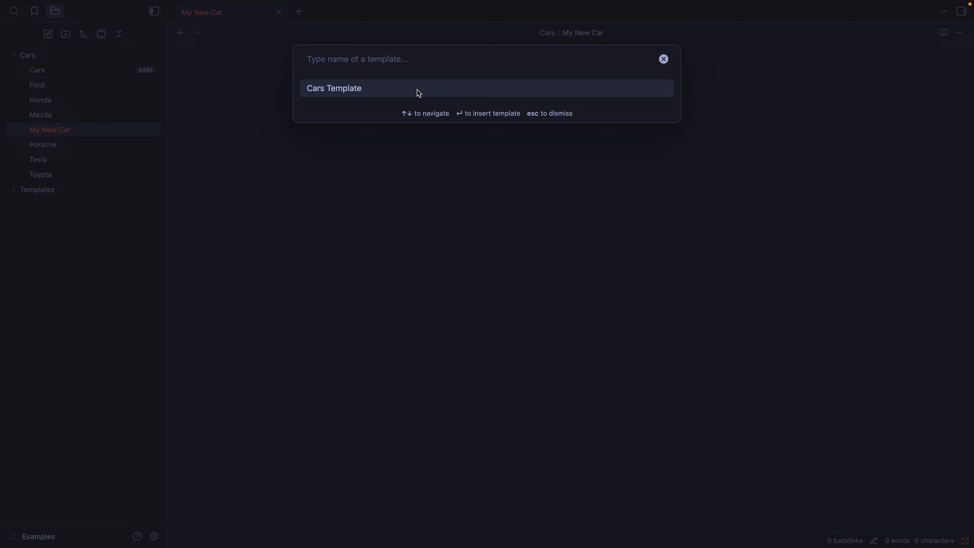
{"action": "left_click", "coordinate": [367, 91]}
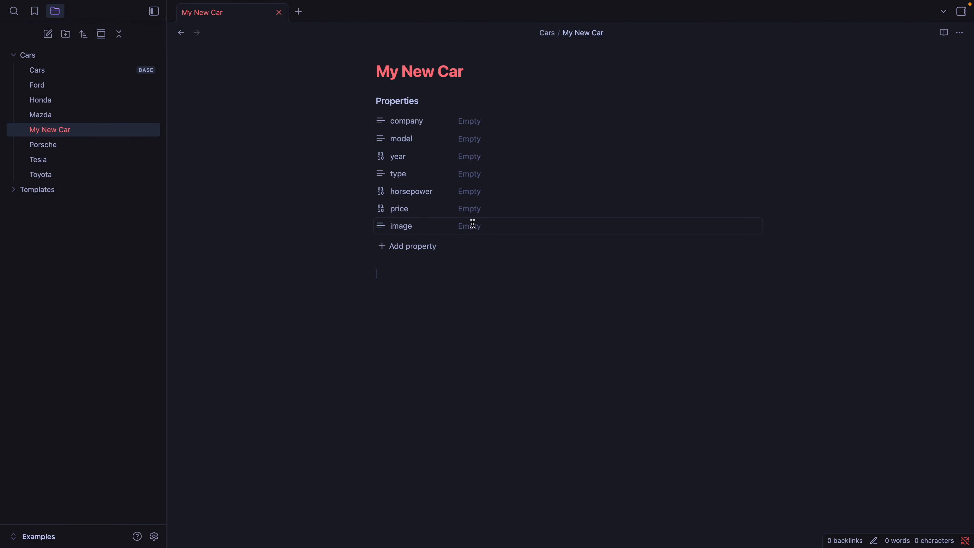
Open the Cars base and sort its table by the Year property.
{"action": "left_click", "coordinate": [92, 75]}
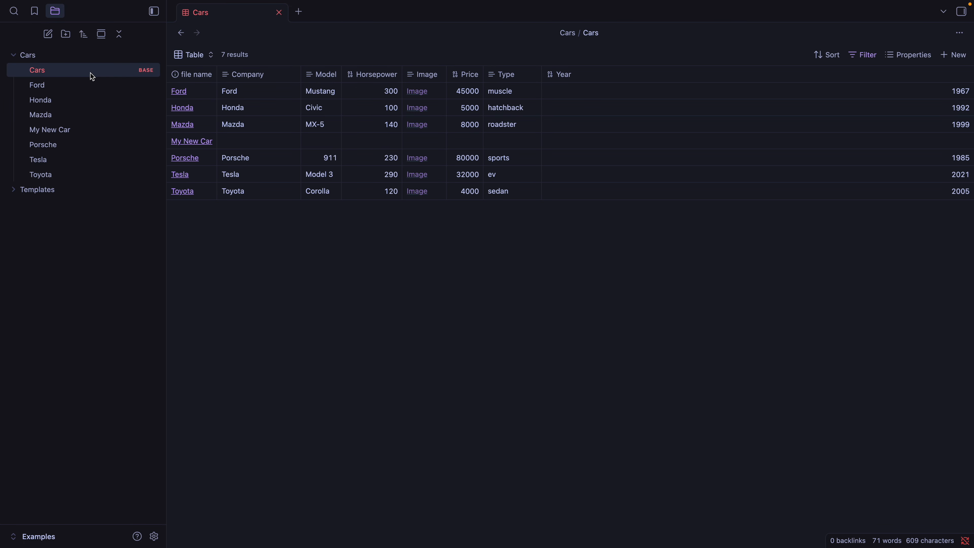
{"action": "left_click", "coordinate": [831, 57]}
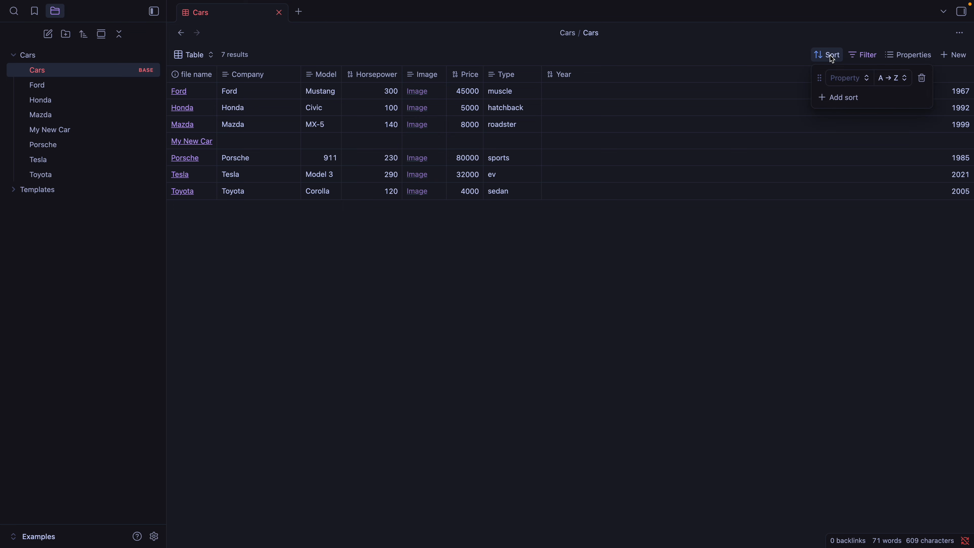
{"action": "left_click", "coordinate": [841, 79]}
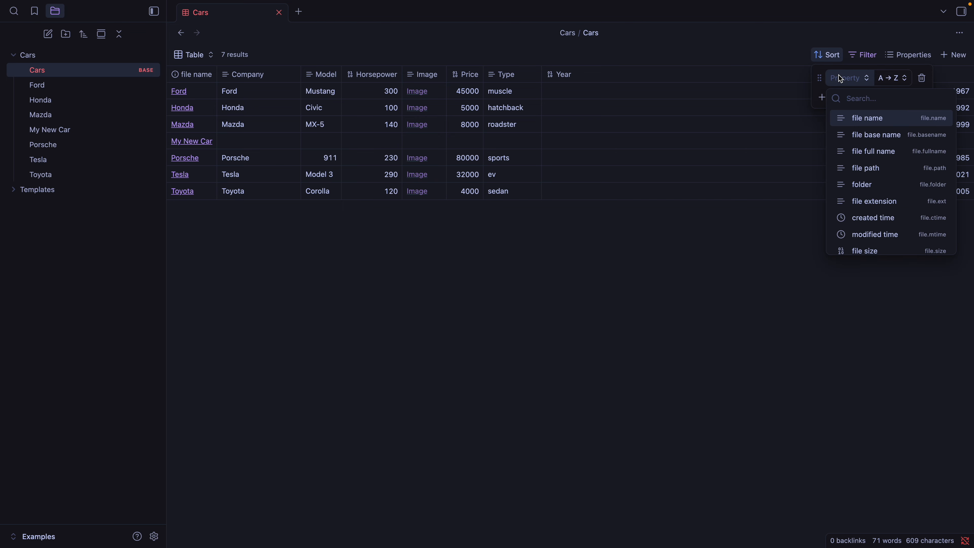
{"action": "type", "text": "yhear"}
{"action": "key", "text": "BackSpace"}
{"action": "key", "text": "BackSpace"}
{"action": "key", "text": "BackSpace"}
{"action": "key", "text": "BackSpace"}
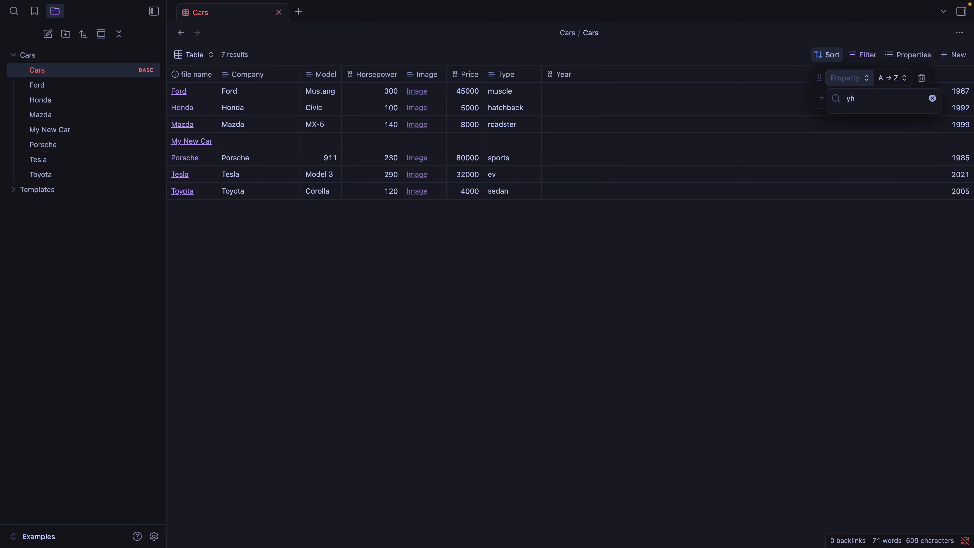
{"action": "type", "text": "ear"}
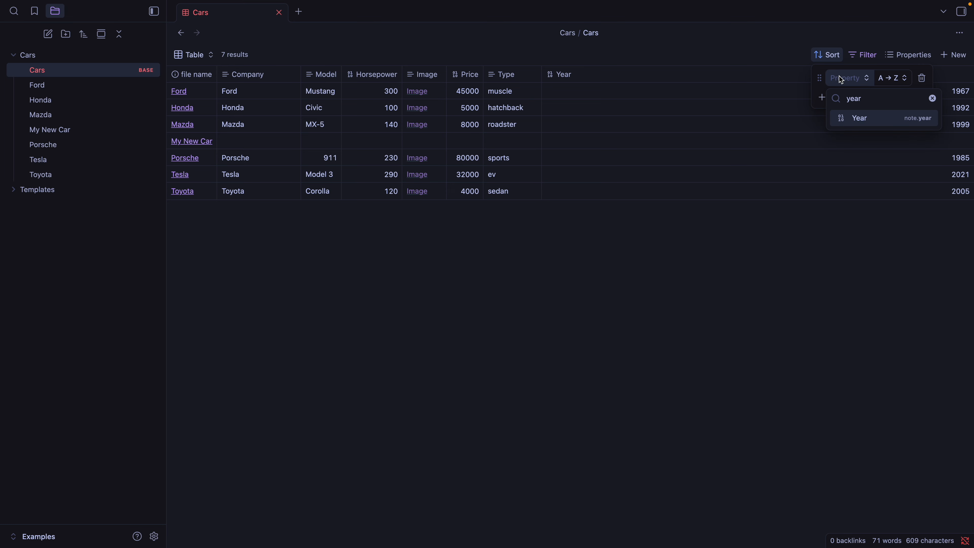
{"action": "left_click", "coordinate": [876, 119]}
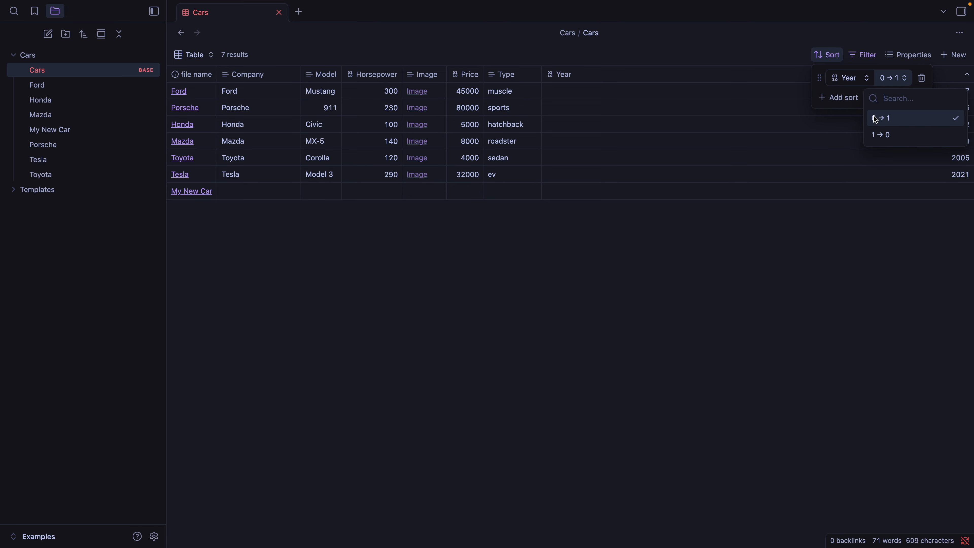